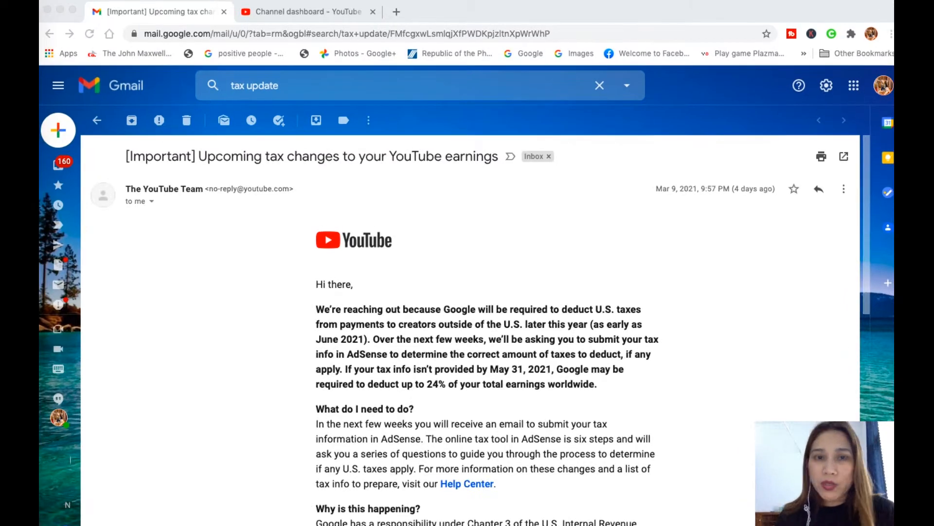
Open a new browser tab beside the YouTube tax-changes email.
click(396, 11)
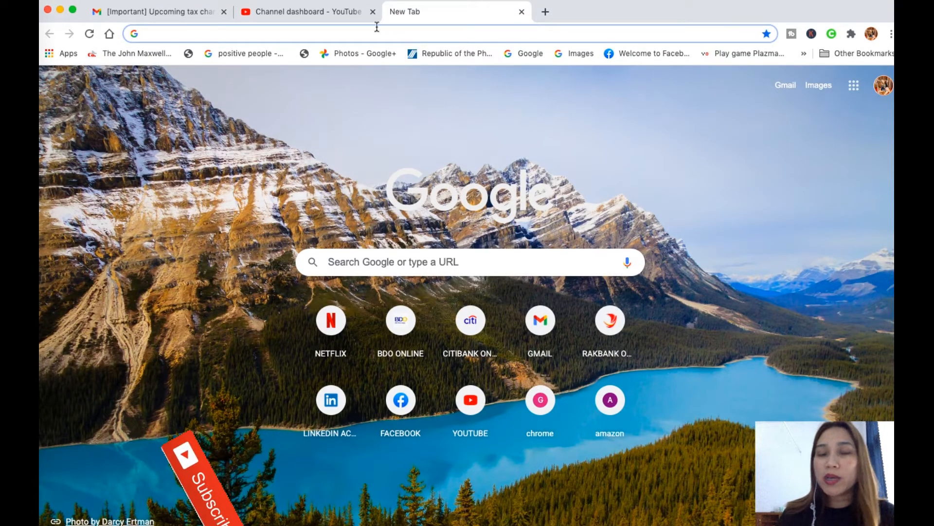
Search 'google' and follow the 'google adsense login' suggestion to AdSense Home.
click(305, 32)
text(goo)
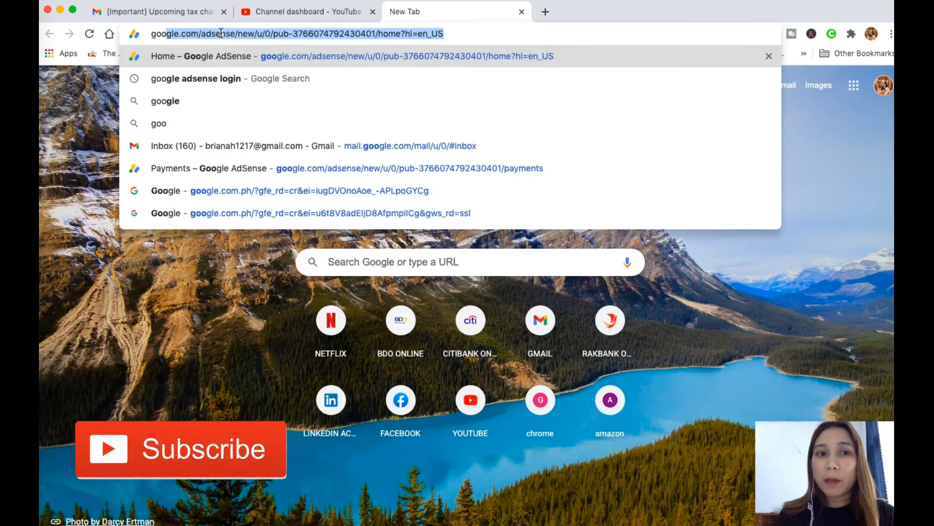
text(gle)
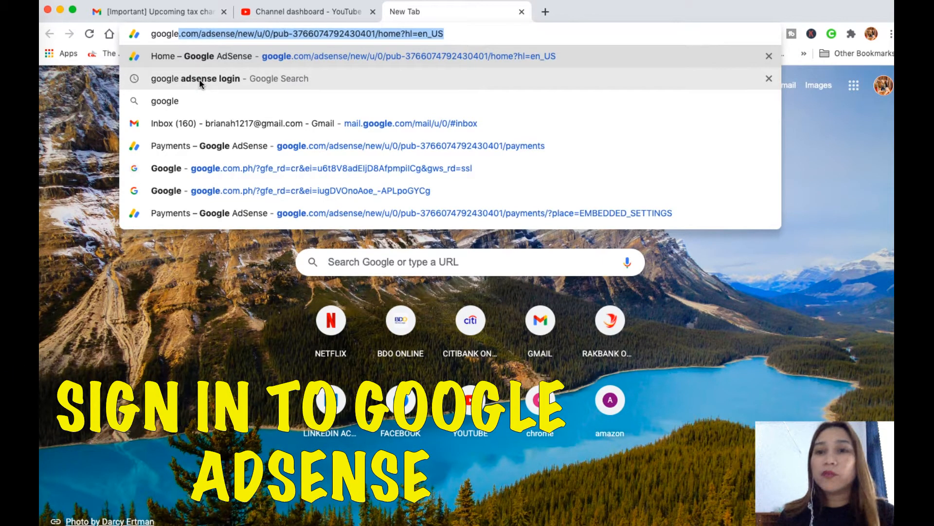
click(199, 79)
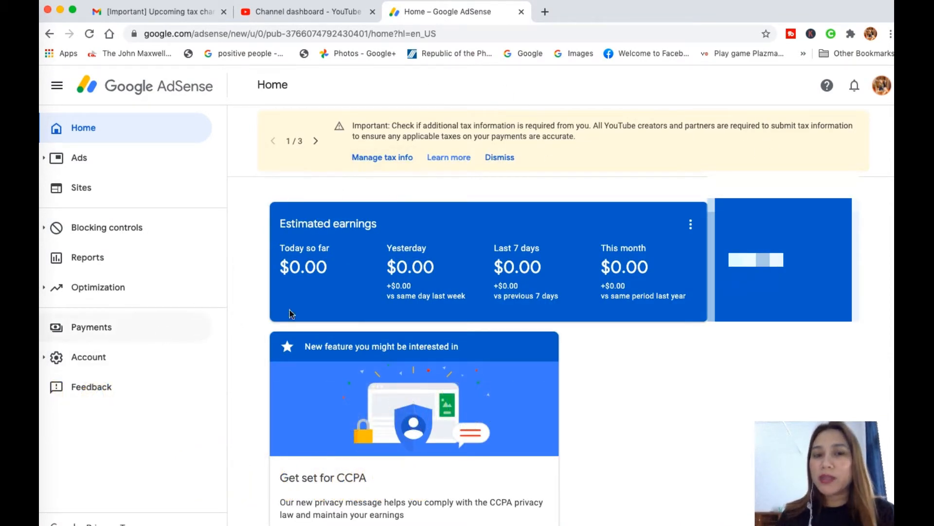
Start adding United States tax info from Manage tax info, re-verifying with the account password.
click(388, 163)
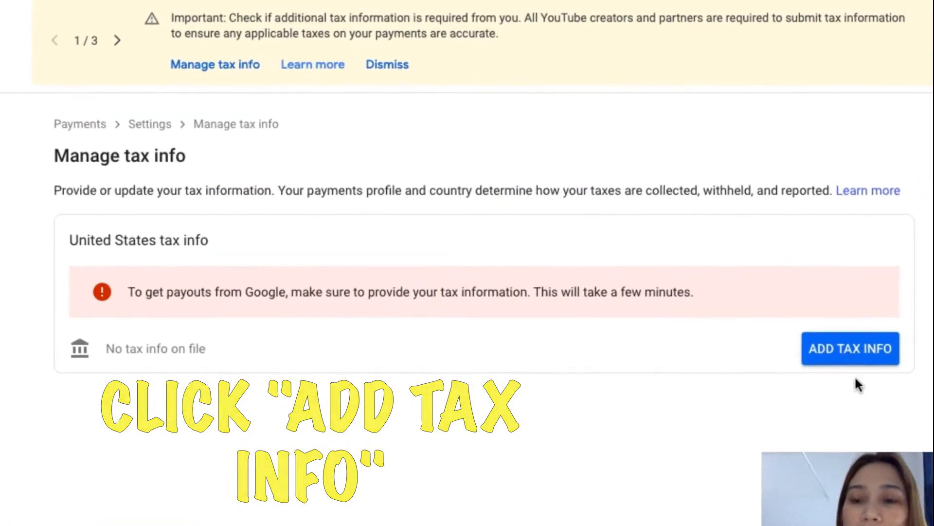
click(853, 350)
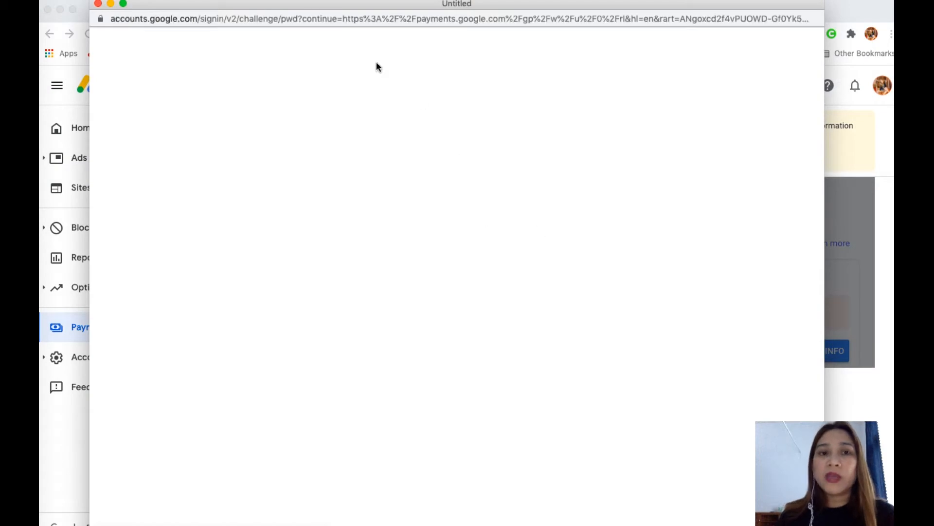
click(375, 289)
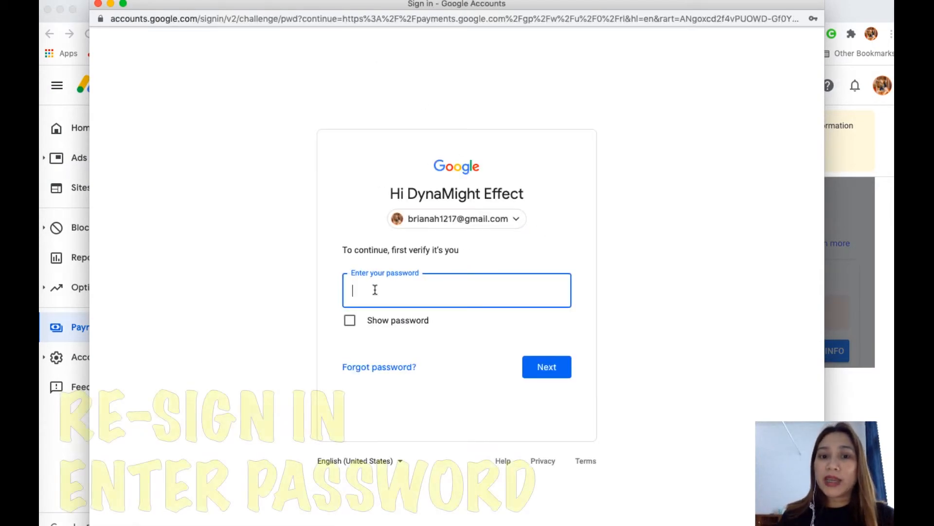
text(•••••••••)
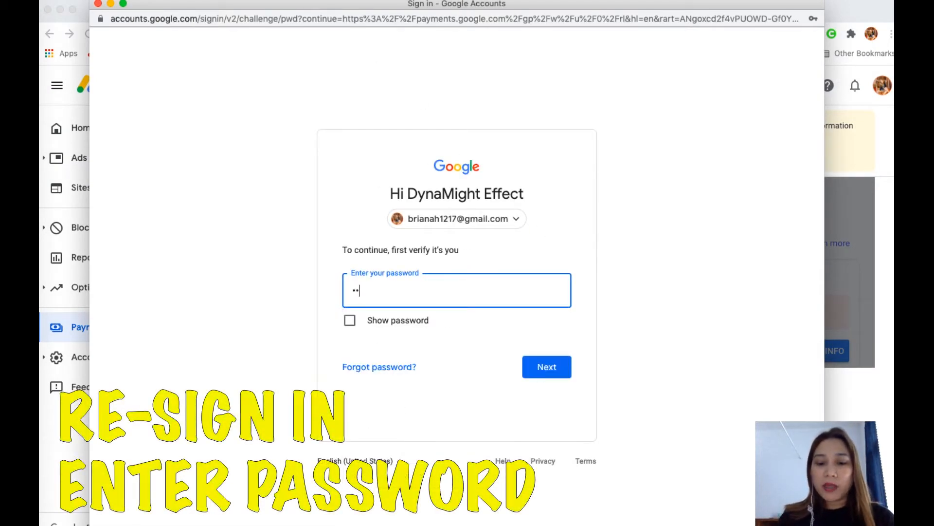
text(••••••)
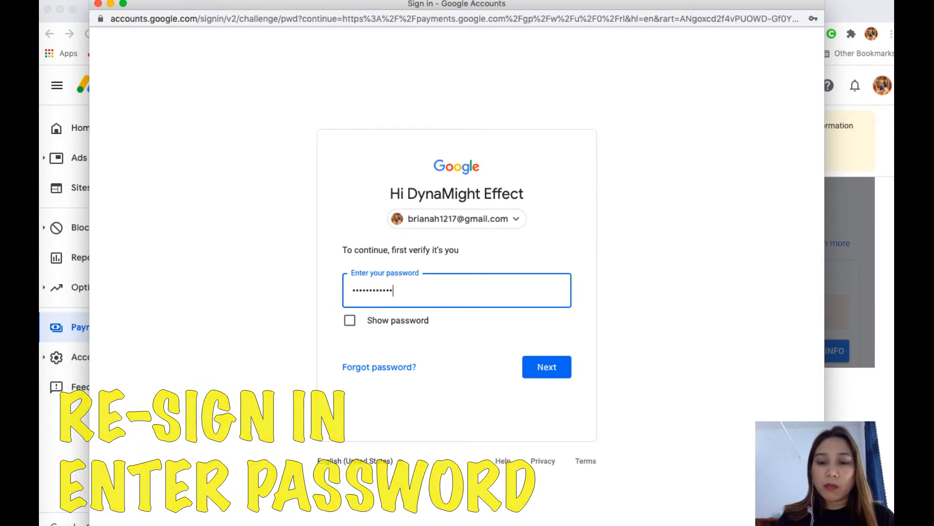
click(539, 370)
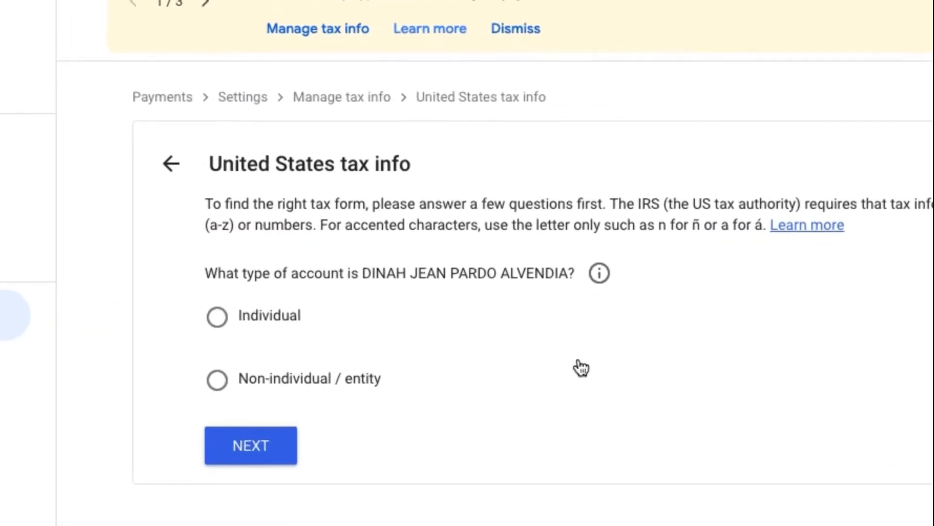
Answer Individual and not a US citizen or resident, then start the W-8BEN form.
click(217, 318)
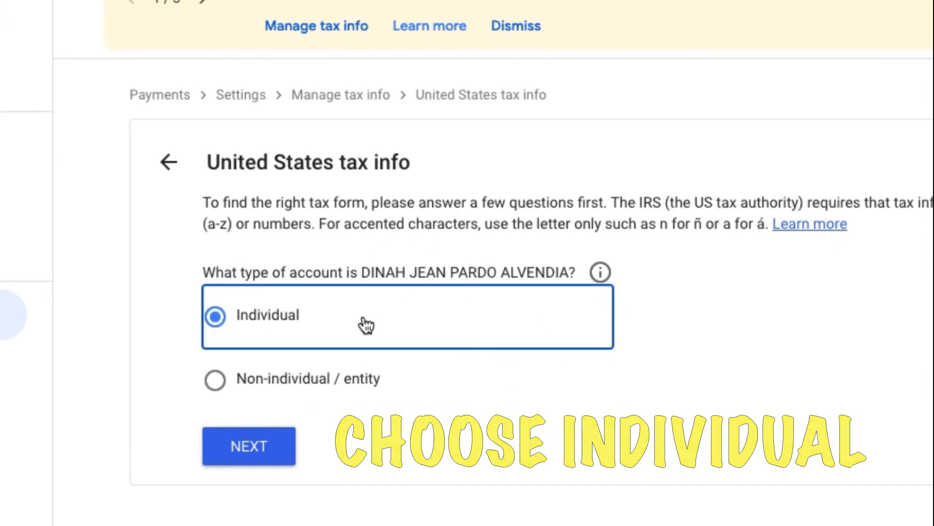
click(257, 456)
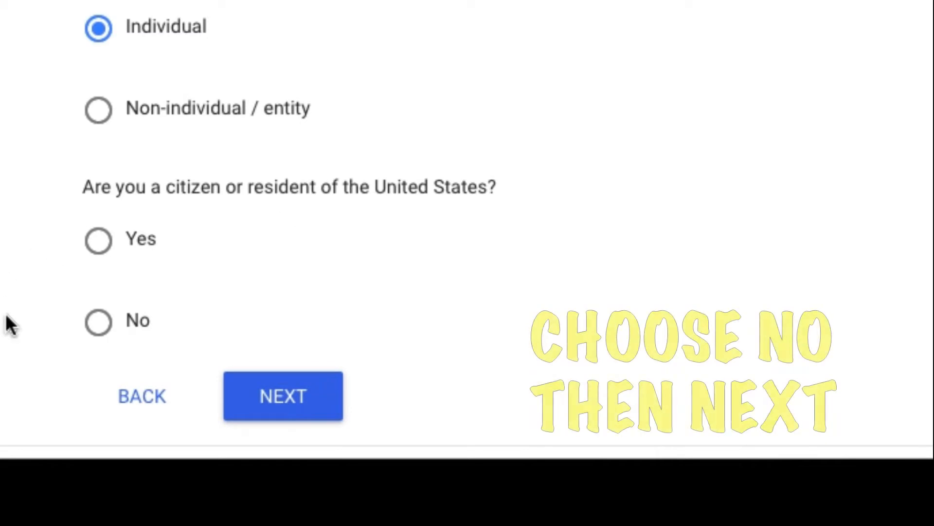
click(99, 331)
click(304, 414)
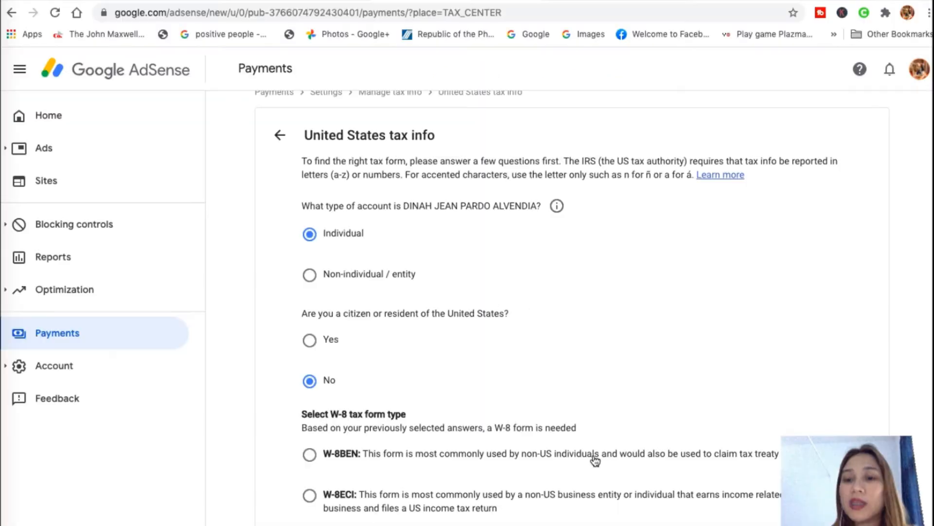
click(311, 455)
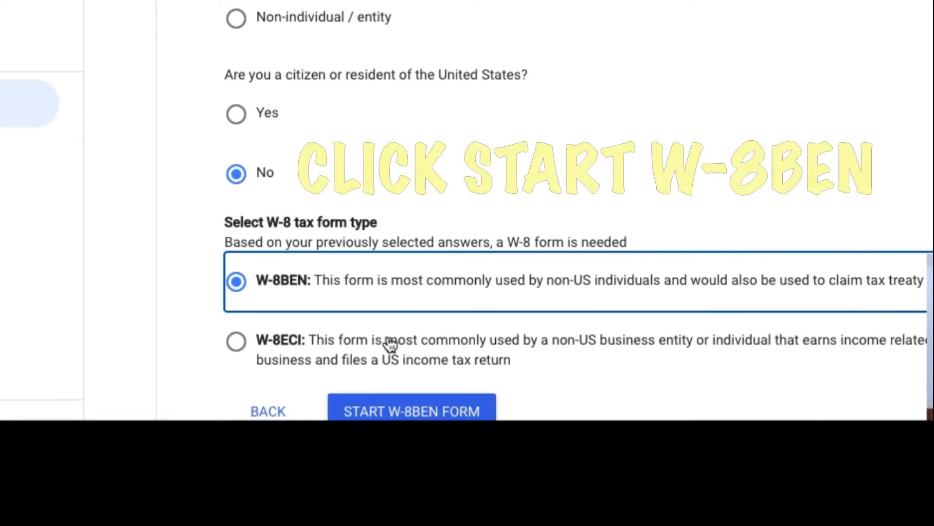
click(424, 414)
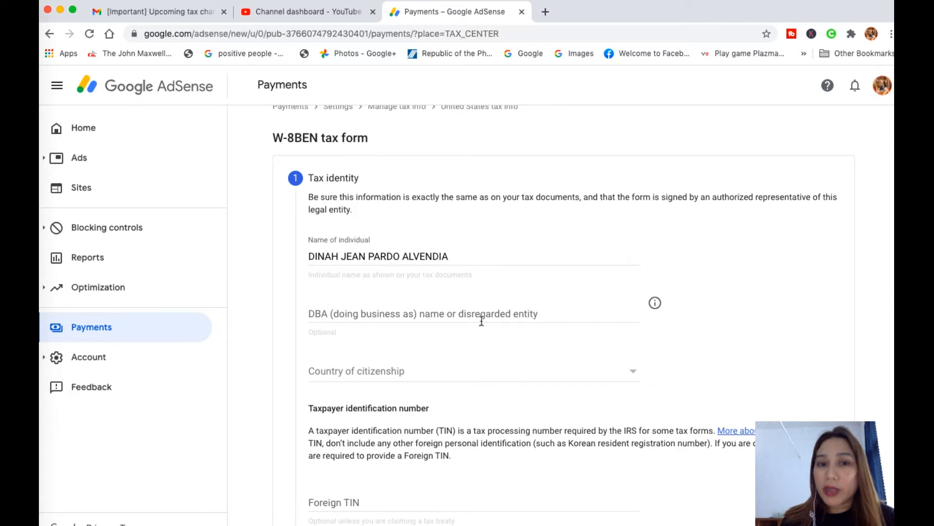
Choose Philippines as country of citizenship and move down to the Foreign TIN field.
scroll(480, 312, down, 3)
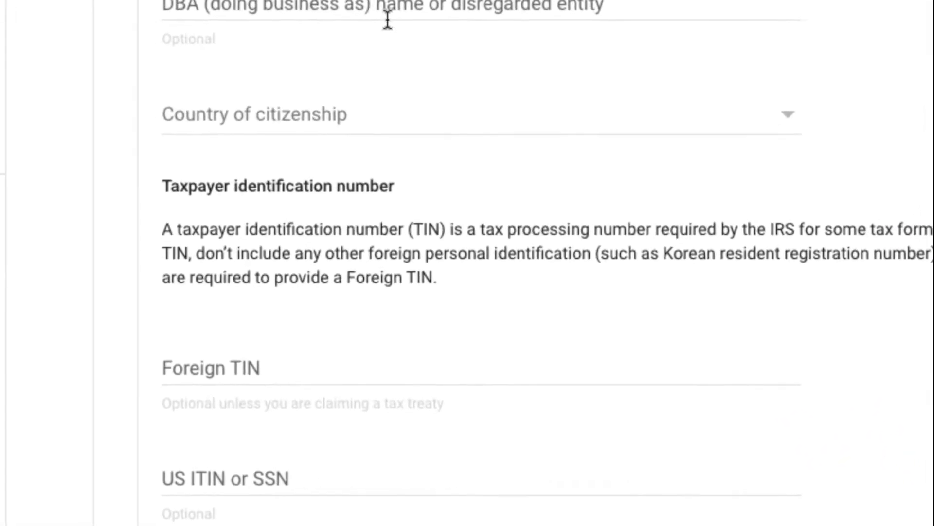
click(210, 75)
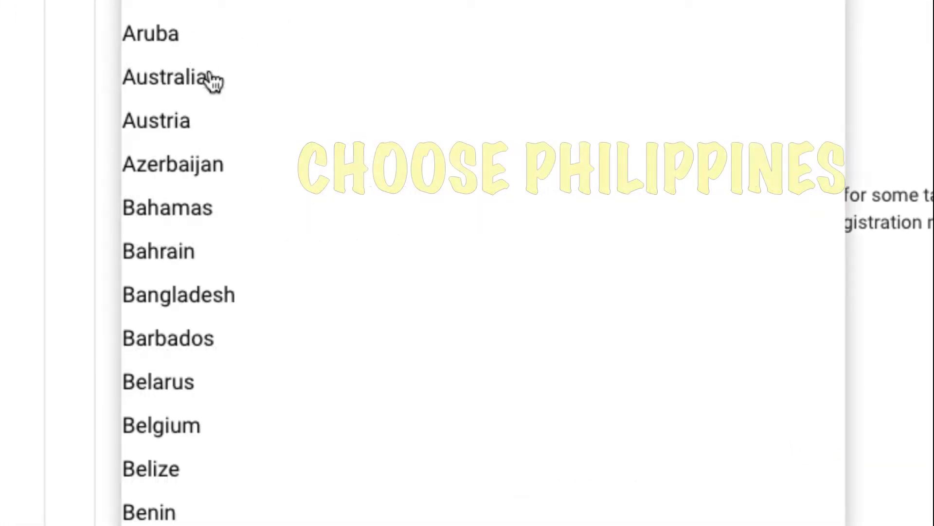
key(p)
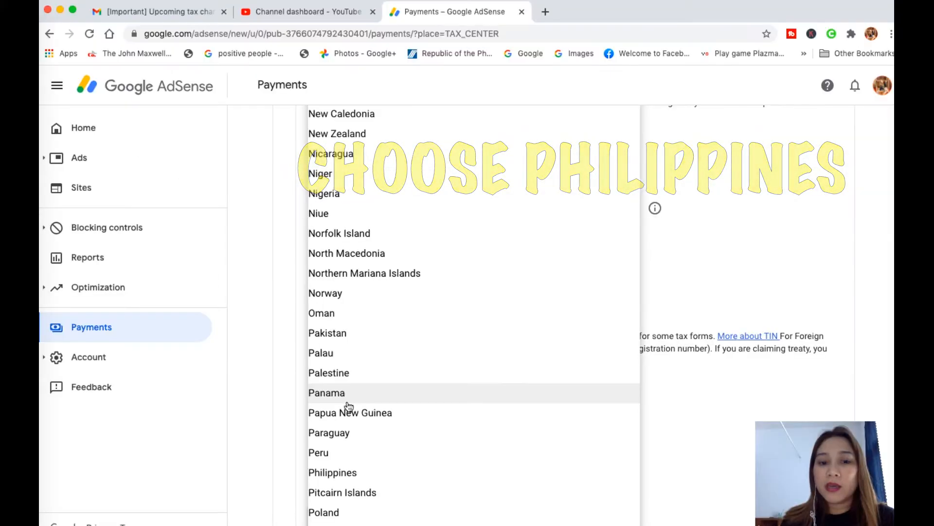
click(342, 473)
scroll(343, 464, down, 1)
scroll(344, 465, down, 2)
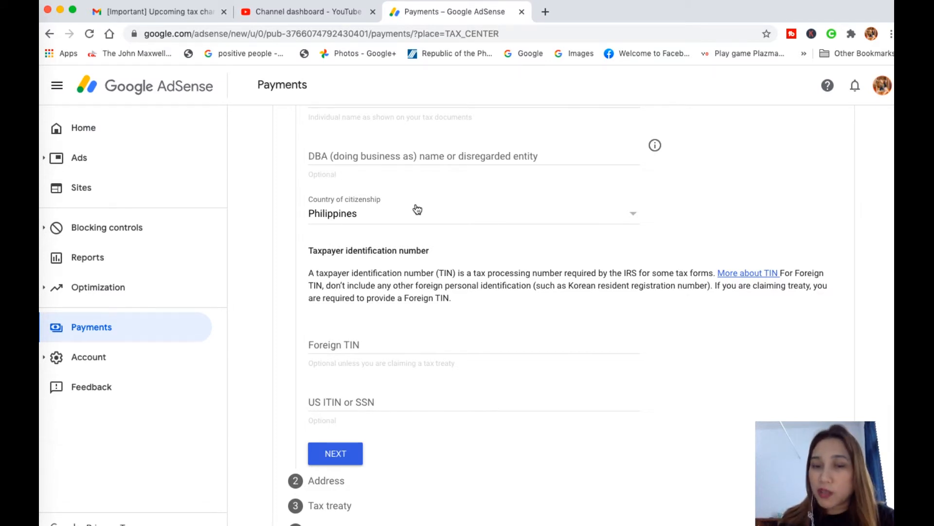
scroll(502, 418, down, 3)
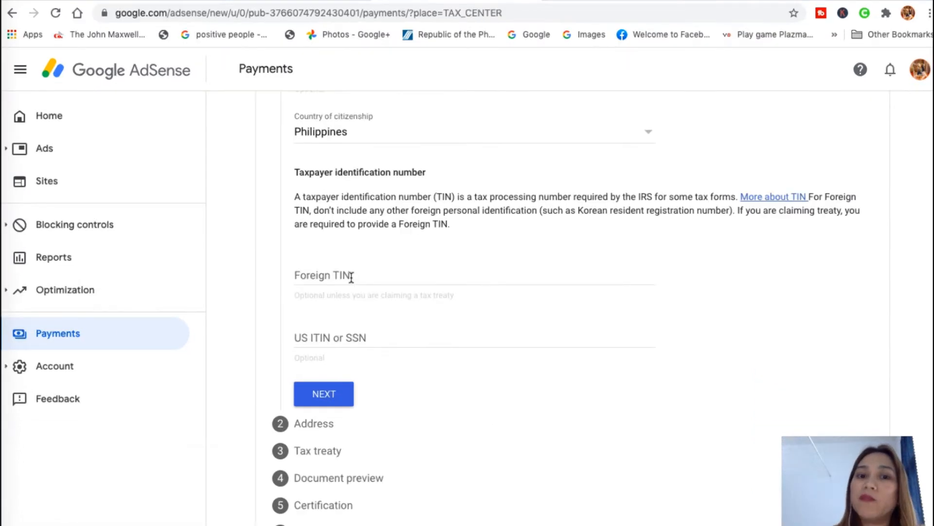
click(352, 278)
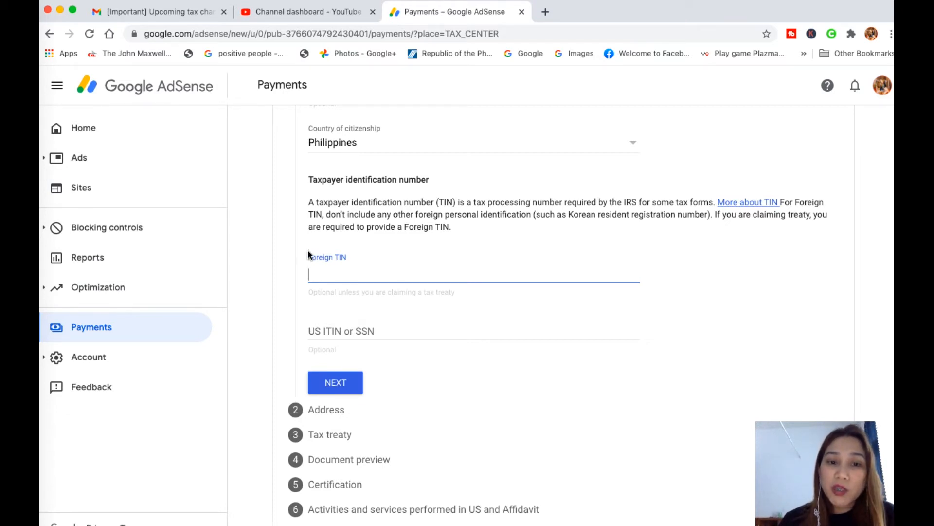
Finish tax identity with '2019', then begin the address: PO Box ticked, first line '031'.
text(201)
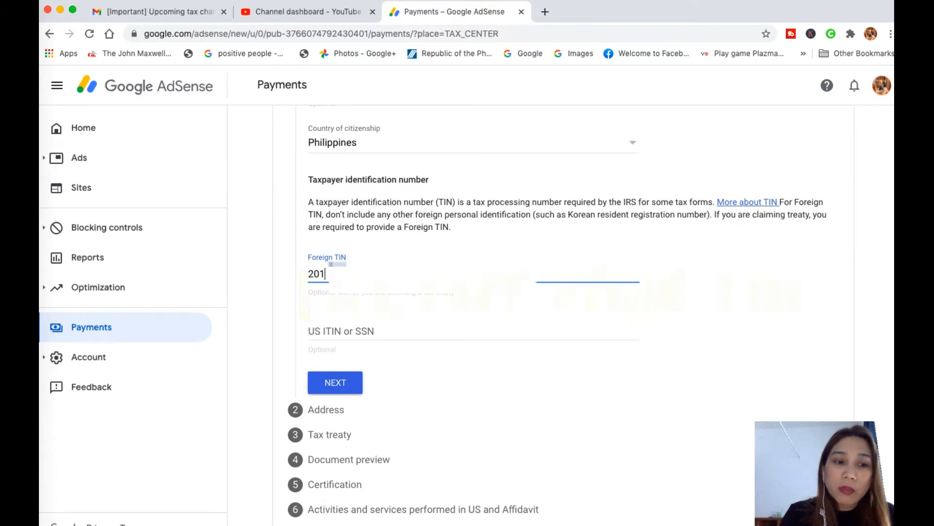
text(9)
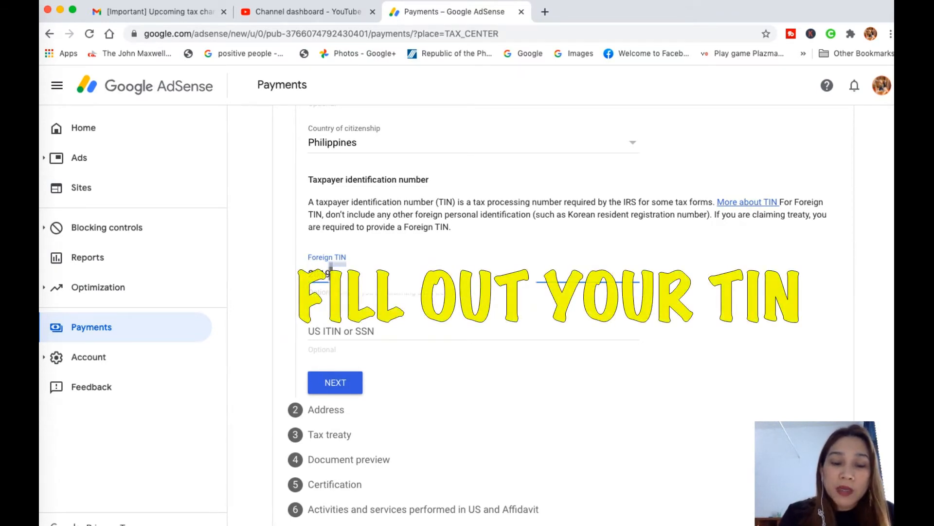
click(343, 384)
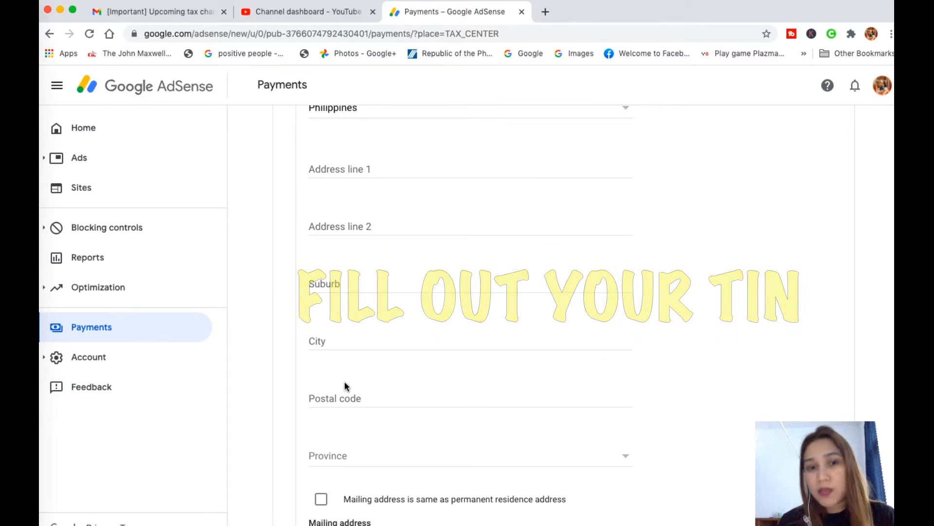
scroll(468, 357, up, 6)
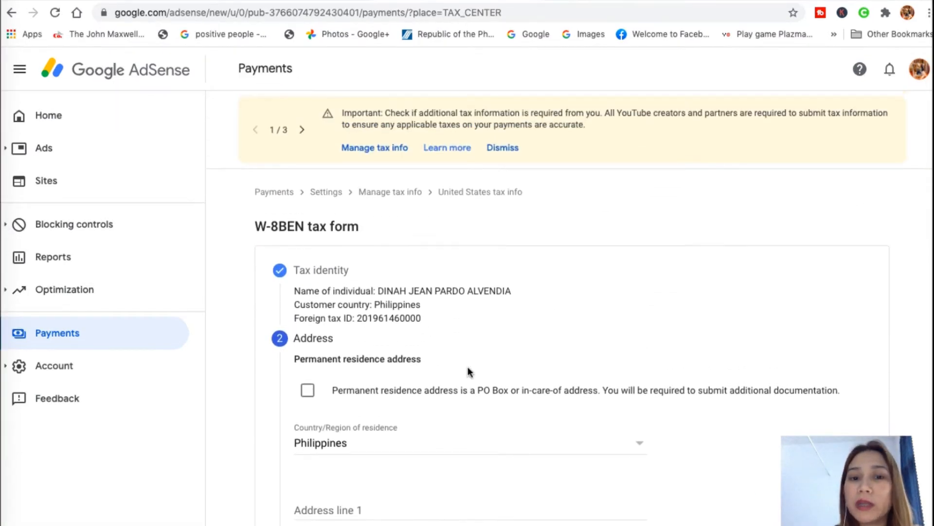
click(291, 310)
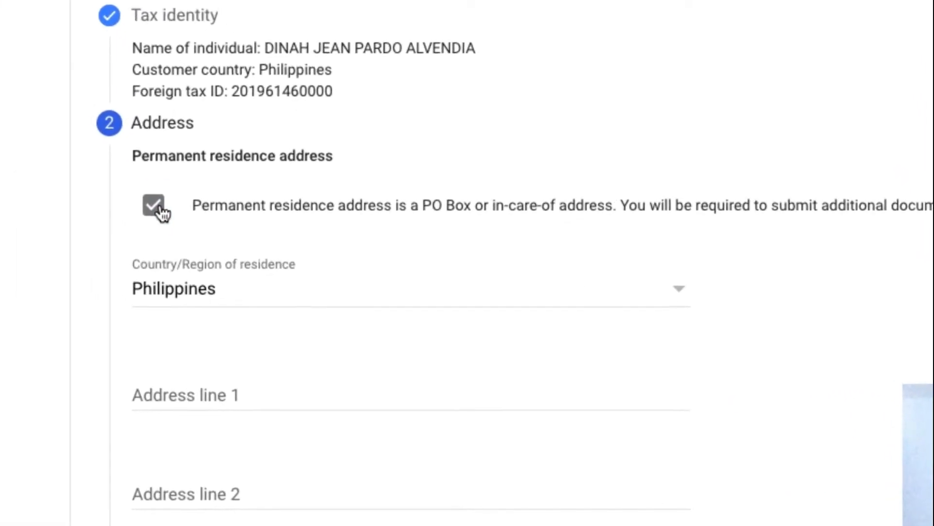
scroll(535, 277, down, 2)
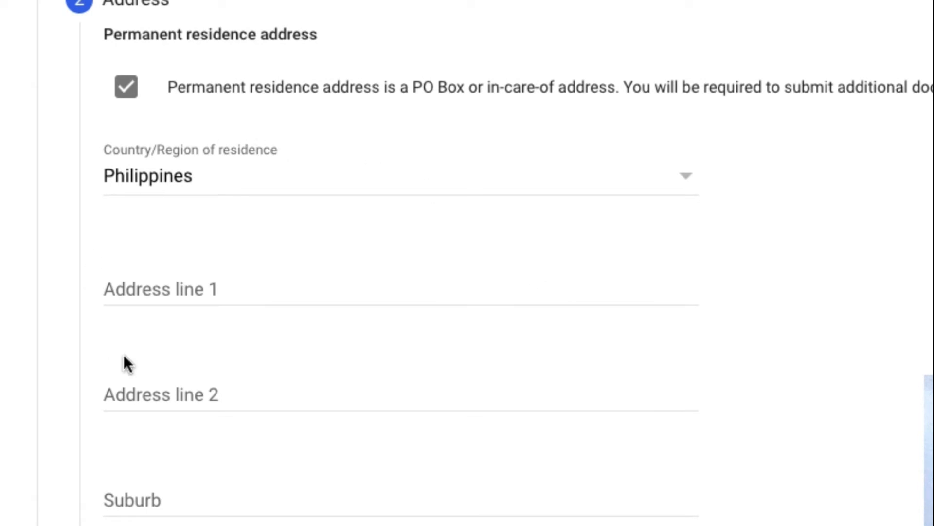
click(160, 279)
text(03)
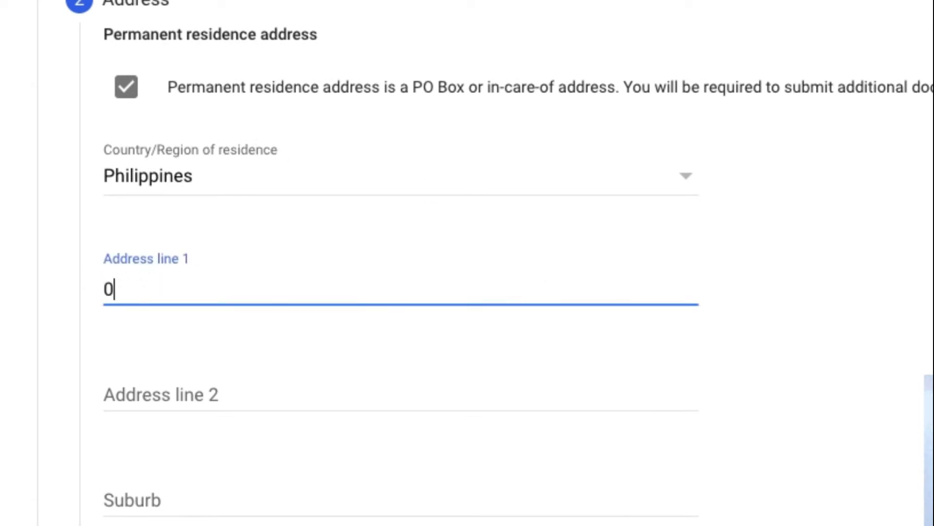
text(1)
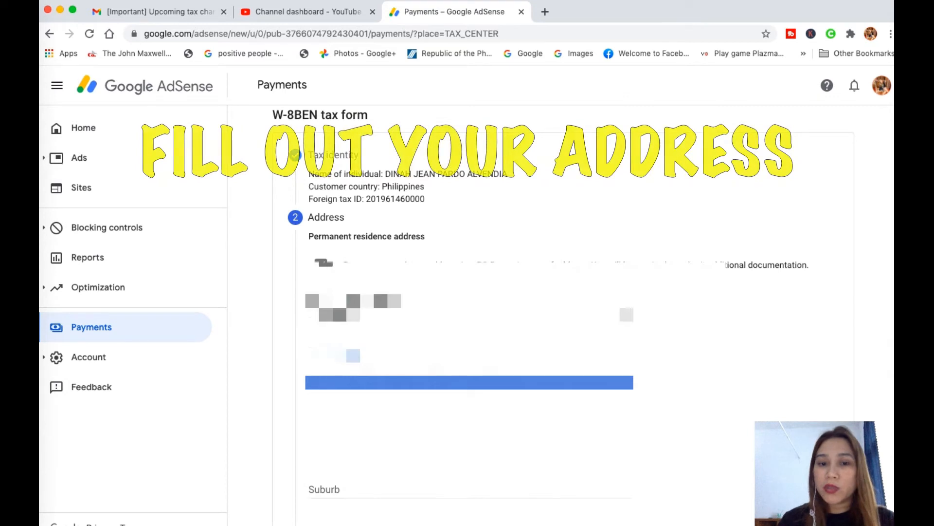
Fill the remaining address lines, set province to Metro Manila and enter postal code 1121.
scroll(490, 370, down, 2)
click(326, 329)
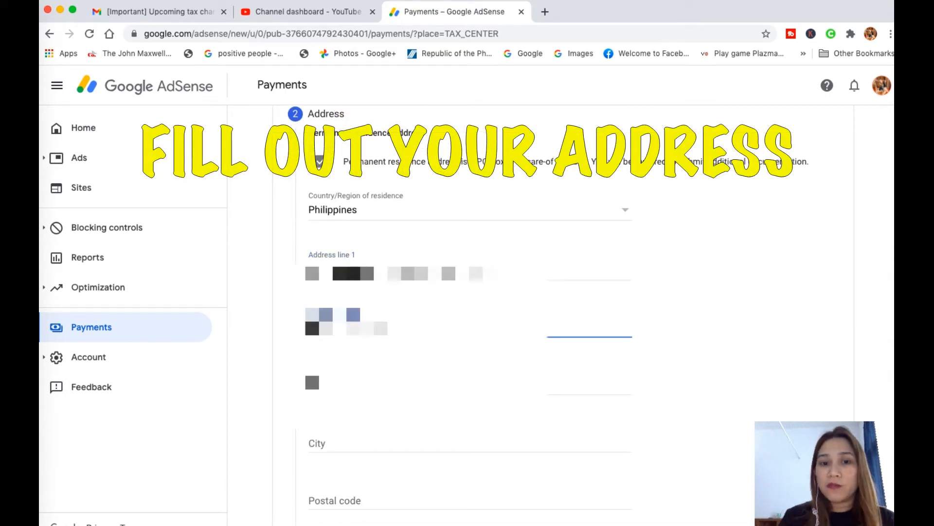
scroll(369, 407, down, 2)
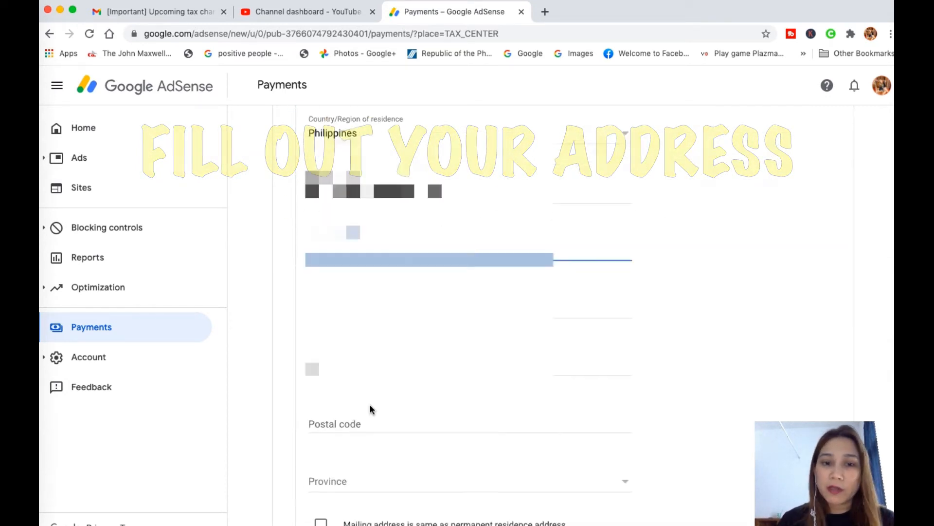
click(332, 425)
scroll(332, 426, down, 1)
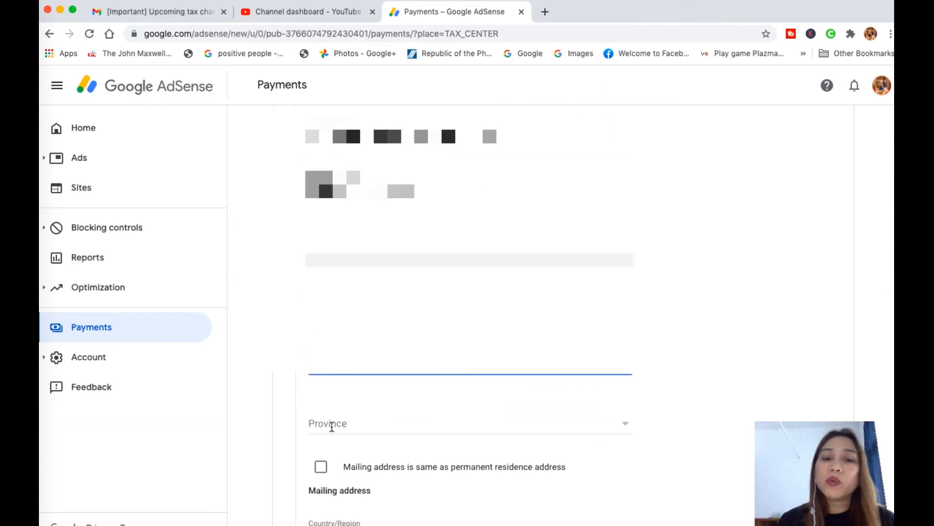
scroll(361, 381, down, 1)
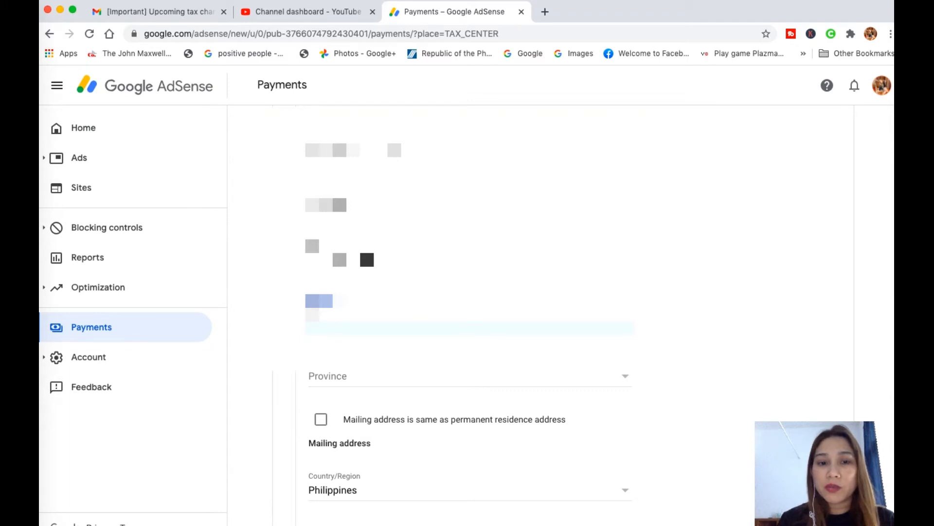
click(365, 380)
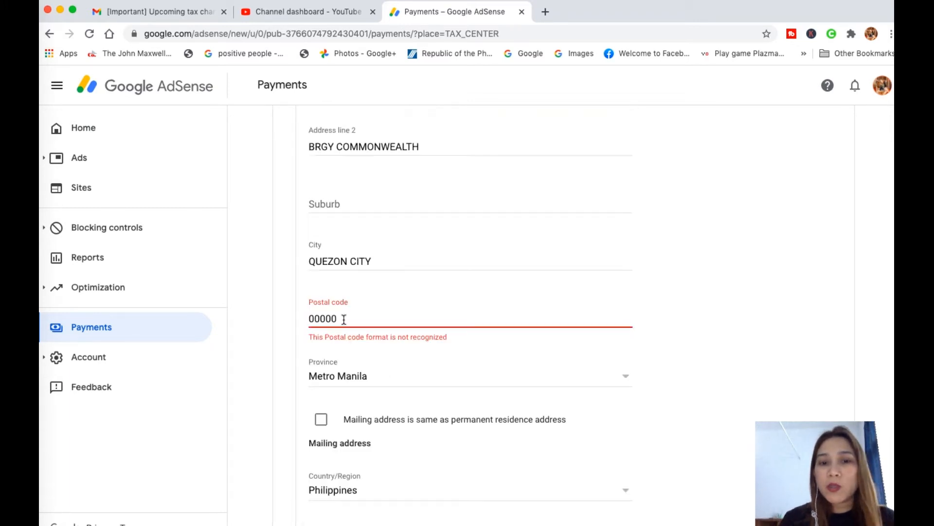
click(343, 319)
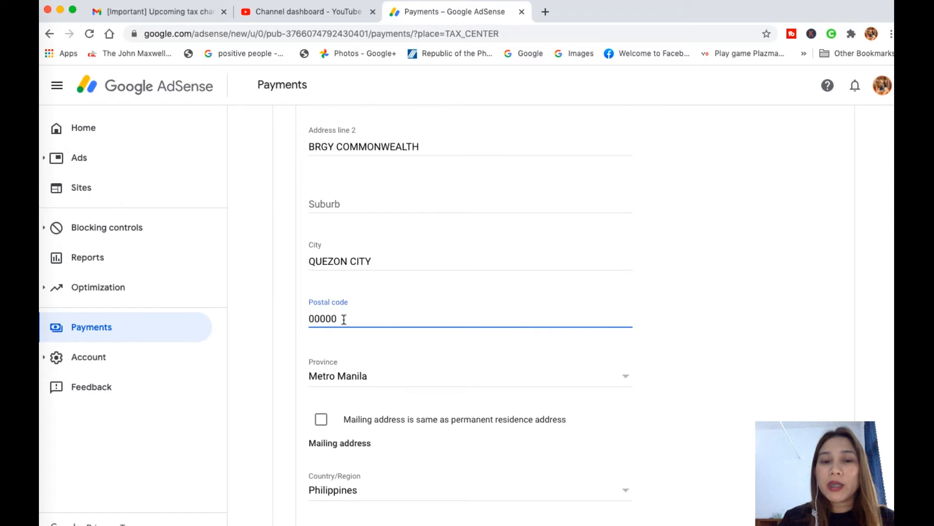
key(BackSpace)
key(BackSpace)
key(BackSpace)
key(BackSpace)
key(BackSpace)
text(1121)
key(BackSpace)
key(BackSpace)
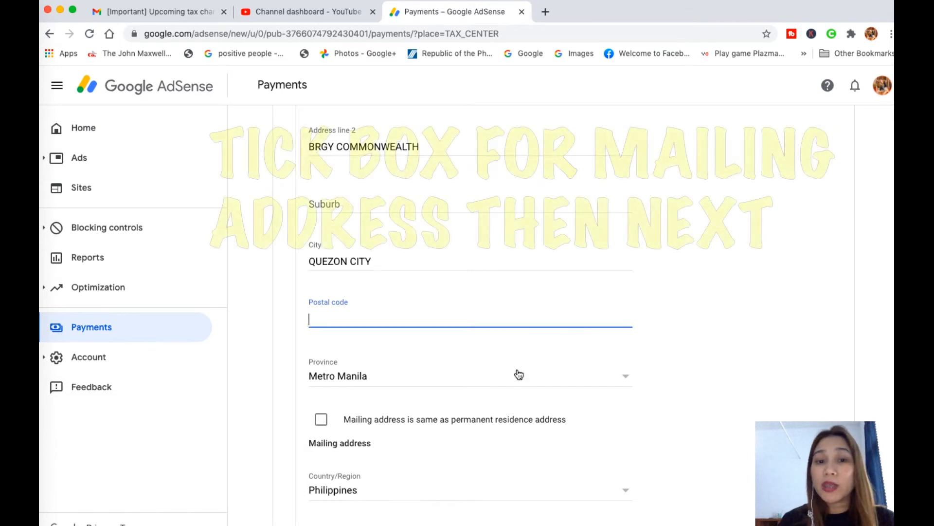
Mark the mailing address as the same as the residence address and continue.
scroll(517, 371, down, 3)
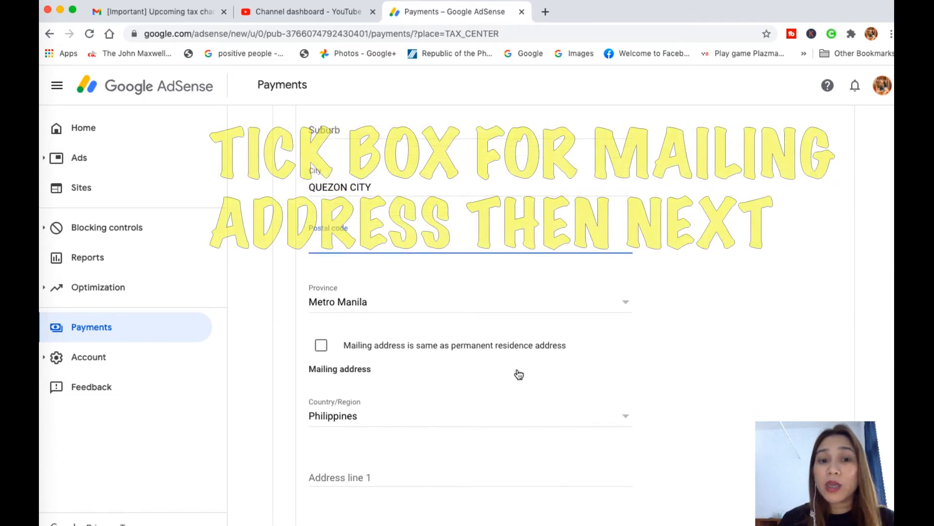
click(314, 345)
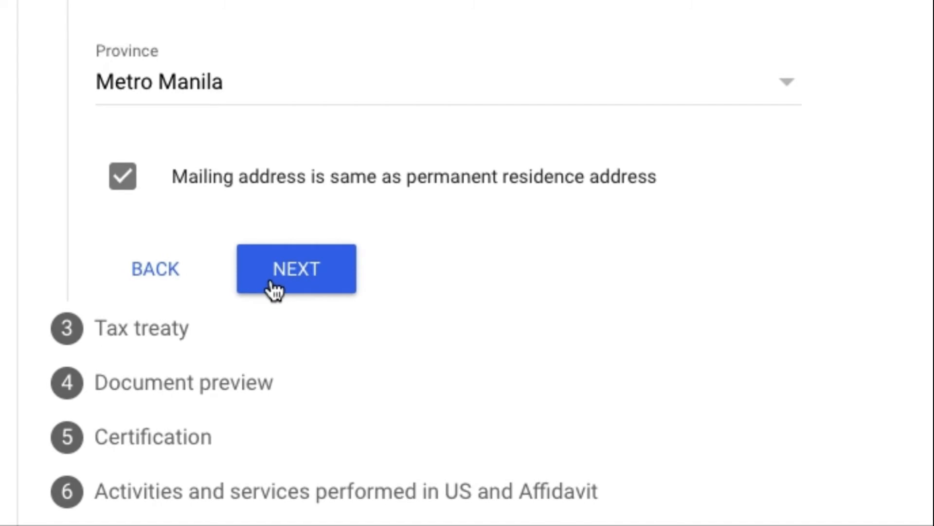
click(274, 288)
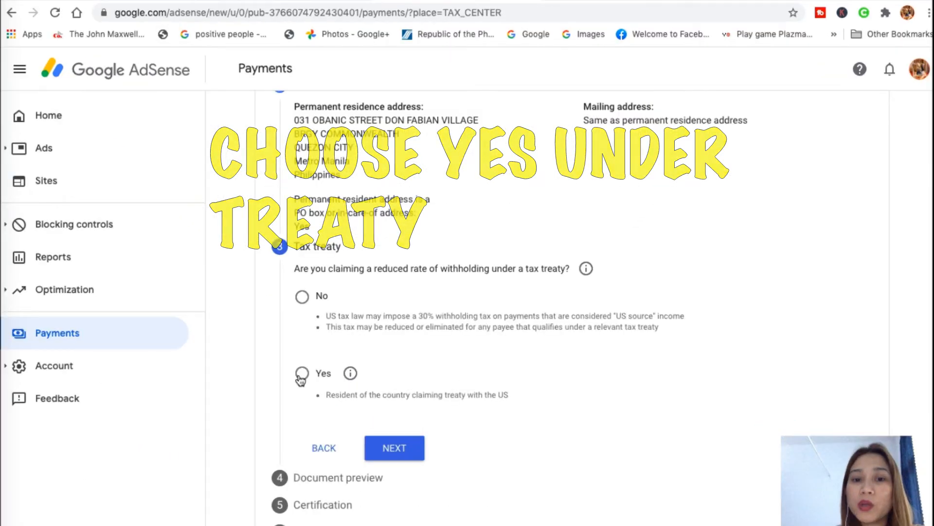
Claim treaty benefits as a treaty-country resident, with Philippines as the country.
click(261, 351)
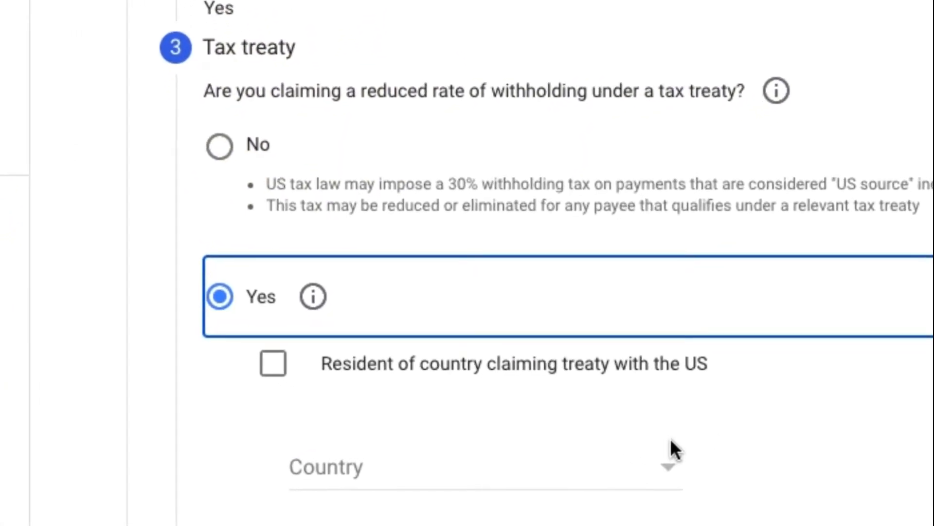
click(272, 362)
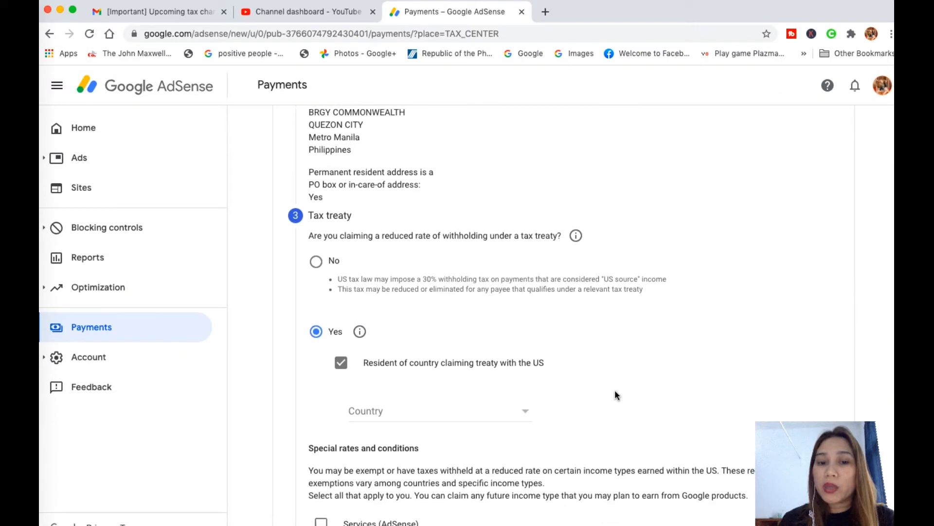
click(516, 390)
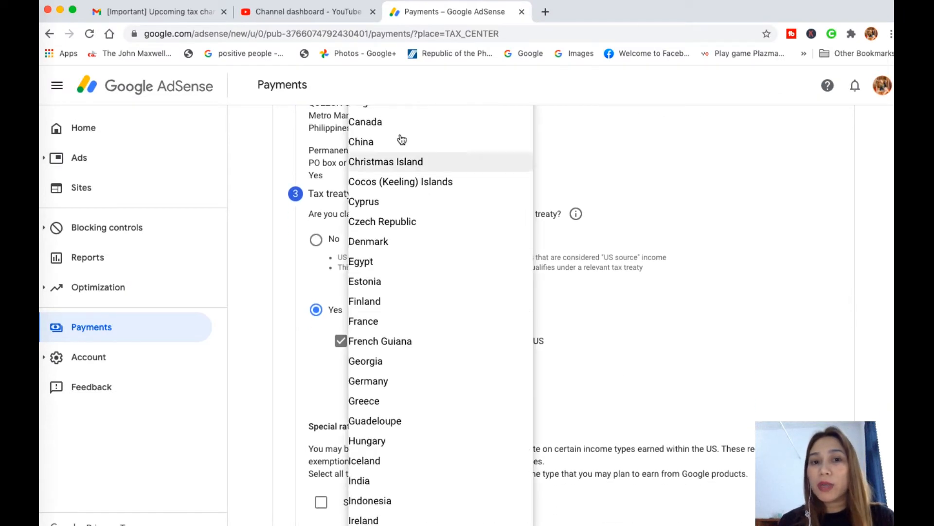
scroll(401, 140, up, 2)
scroll(400, 139, up, 5)
scroll(398, 132, down, 10)
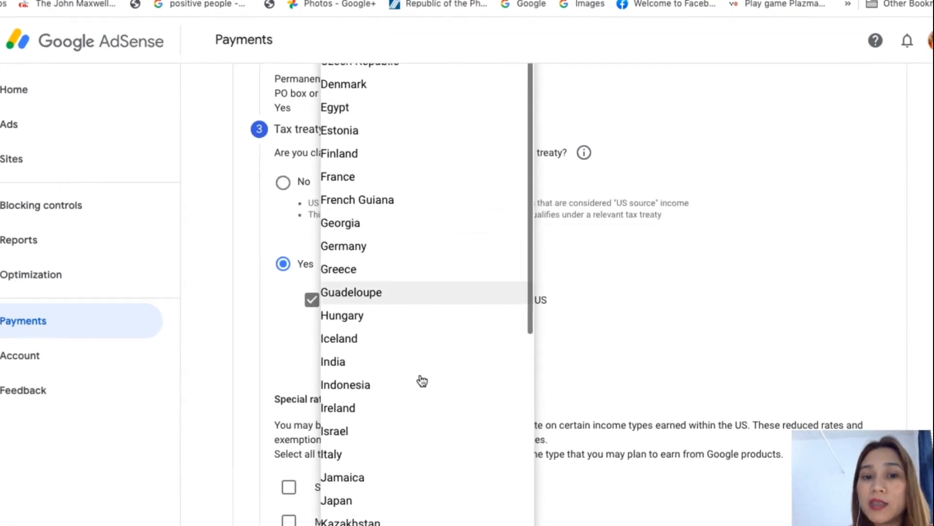
scroll(399, 362, down, 10)
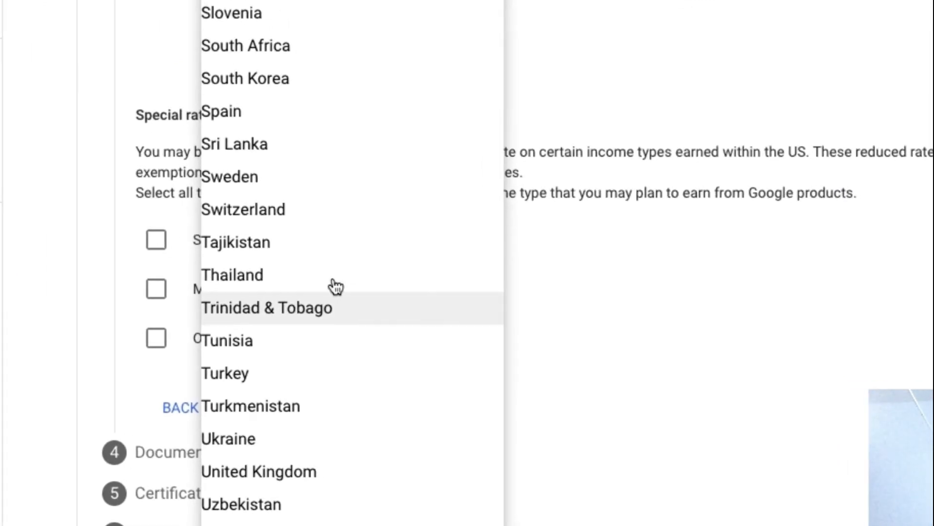
scroll(259, 297, up, 5)
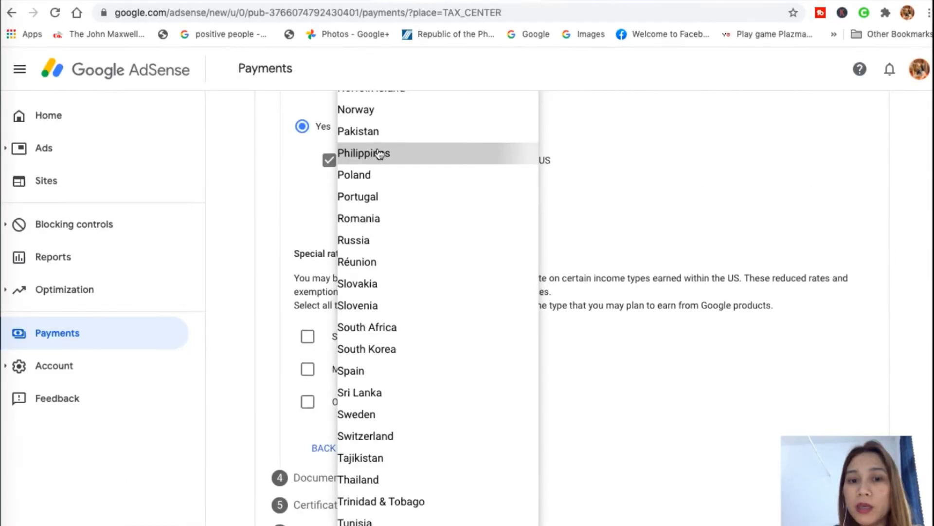
click(379, 154)
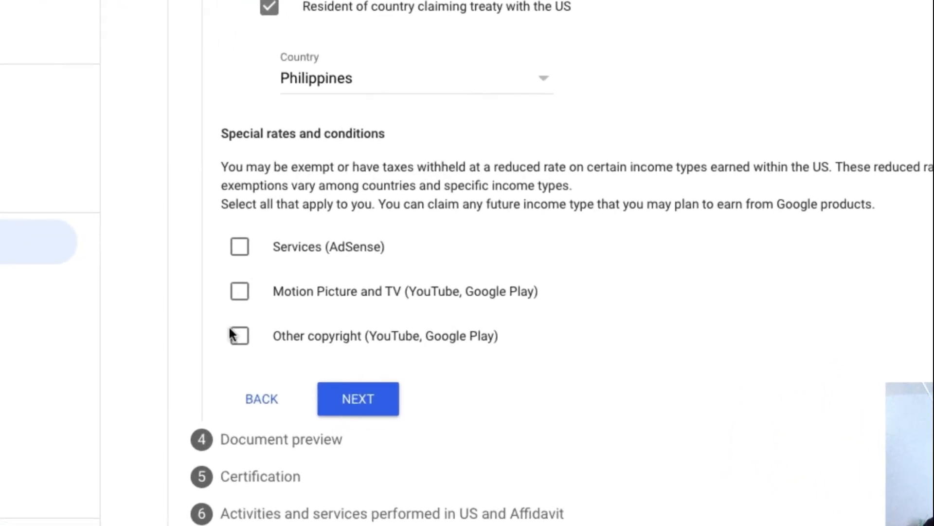
Claim AdSense services income under Article 8 paragraph 1 at 0%, confirming the article terms.
click(207, 205)
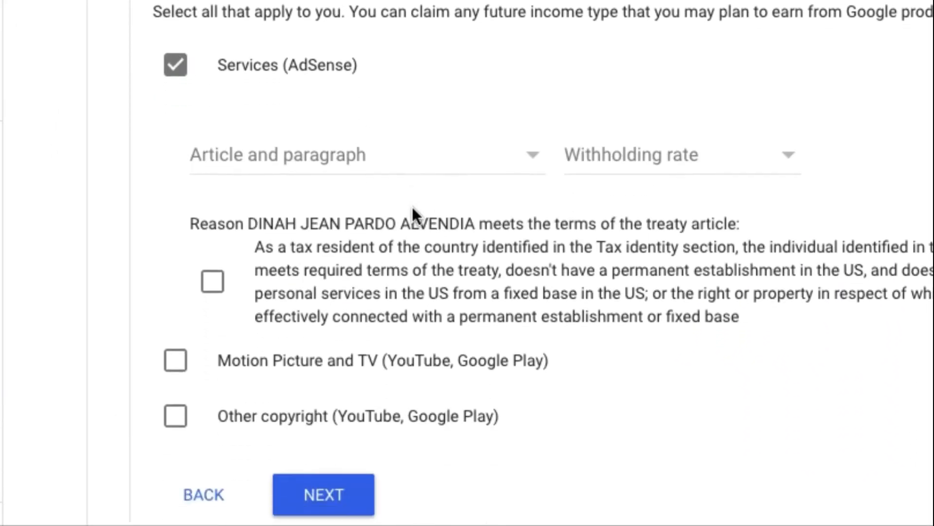
scroll(413, 206, down, 1)
click(477, 135)
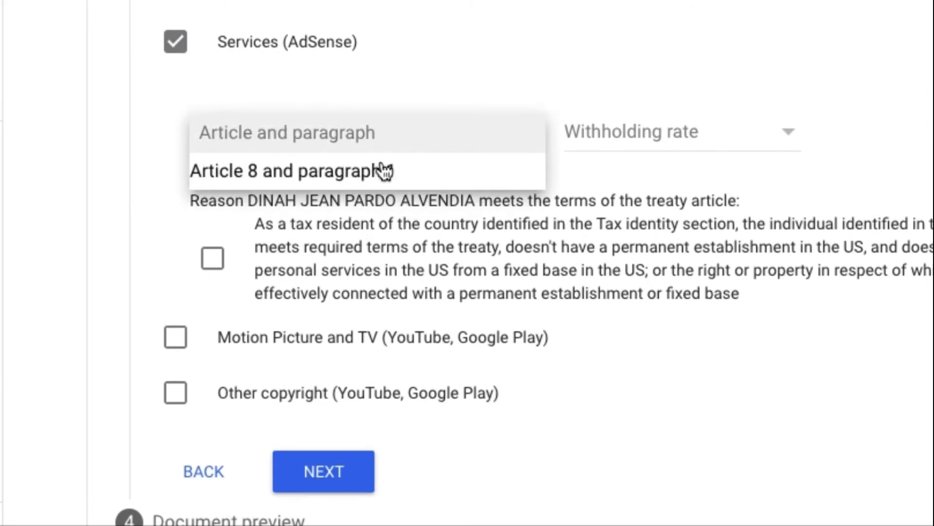
click(345, 179)
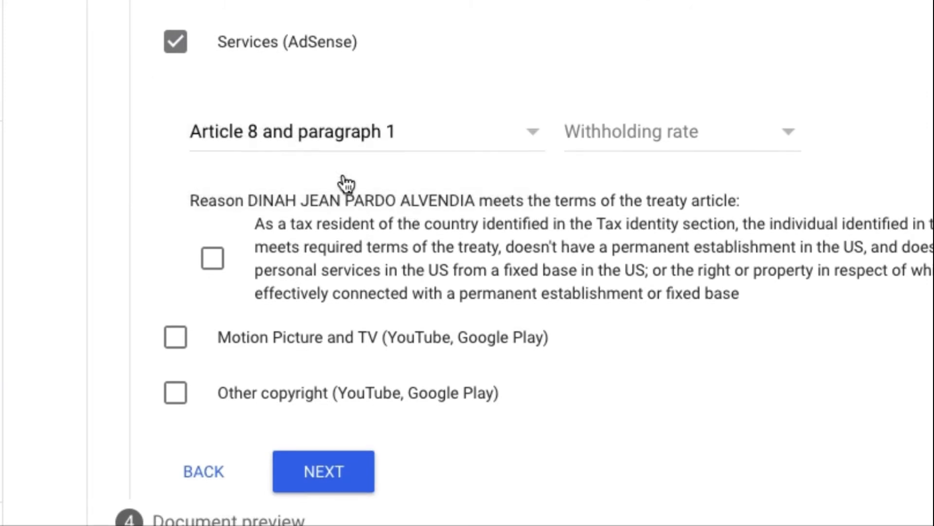
click(717, 137)
click(642, 173)
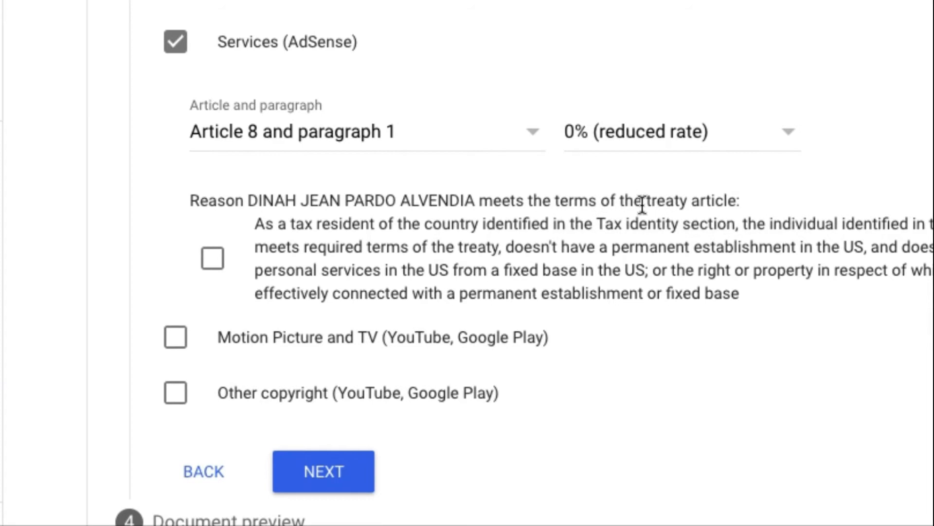
scroll(695, 372, down, 2)
scroll(692, 363, down, 3)
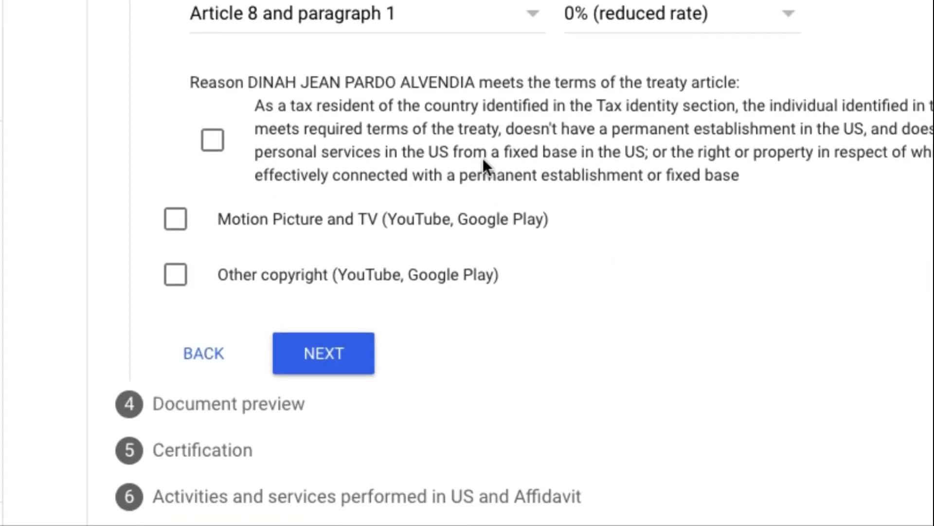
click(212, 140)
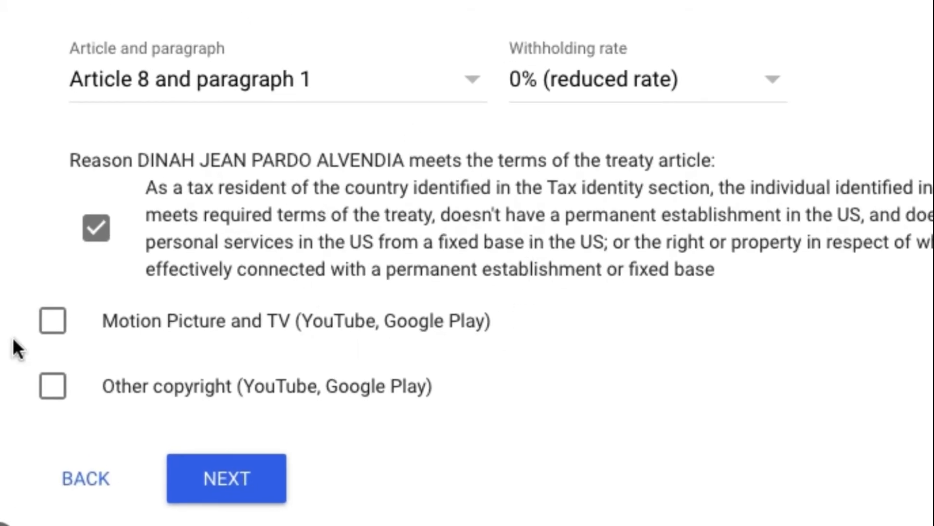
Claim Motion Picture and TV income under Article 13 paragraph 2A at 15%, certifying the reason.
click(53, 322)
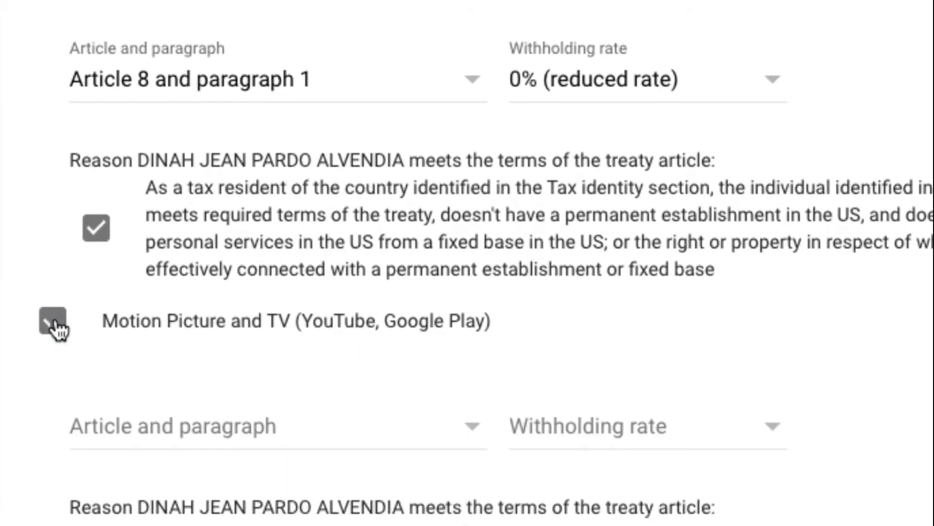
click(340, 444)
click(250, 492)
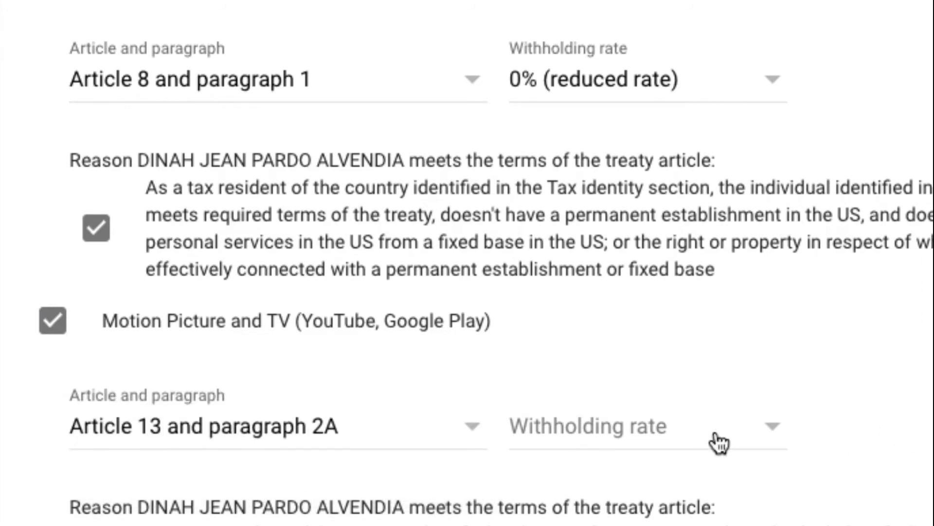
click(699, 444)
click(602, 481)
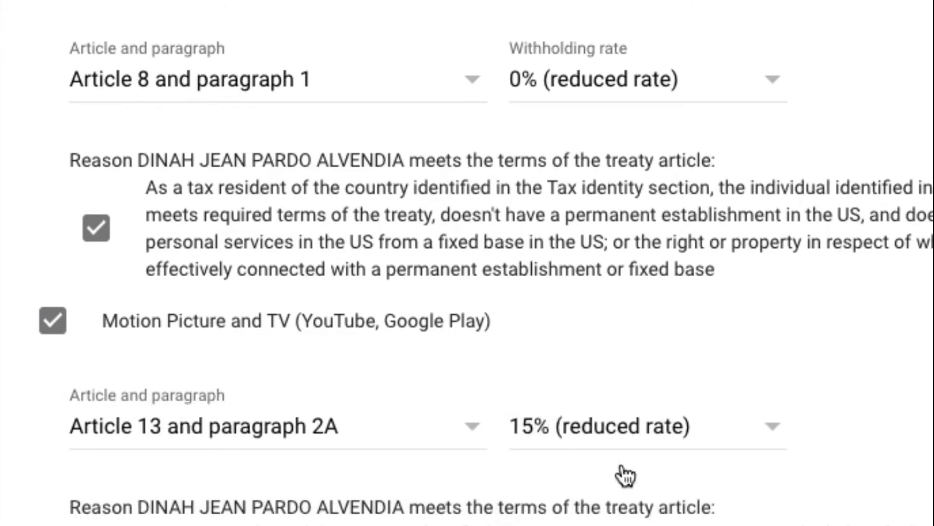
scroll(901, 422, down, 5)
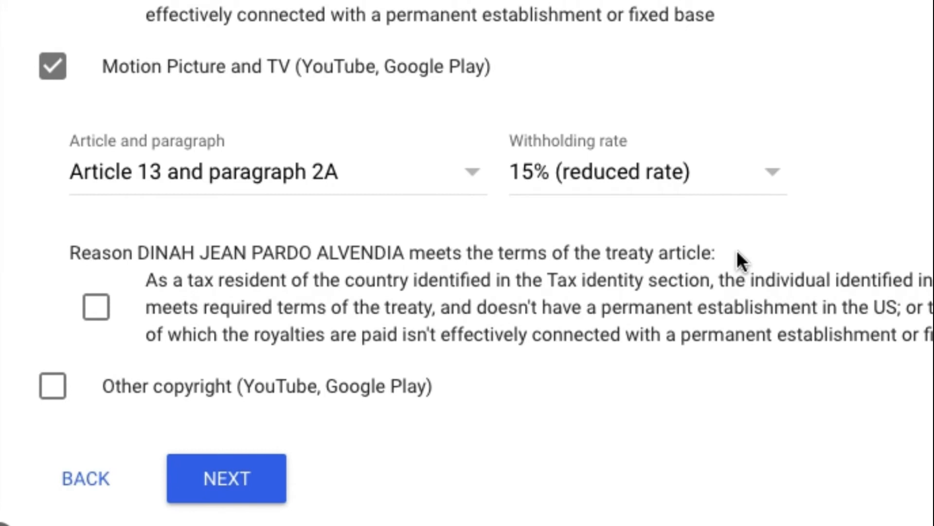
click(96, 309)
Claim Other copyright income under Article 13 paragraph 2A at 15%, certifying the reason.
click(51, 387)
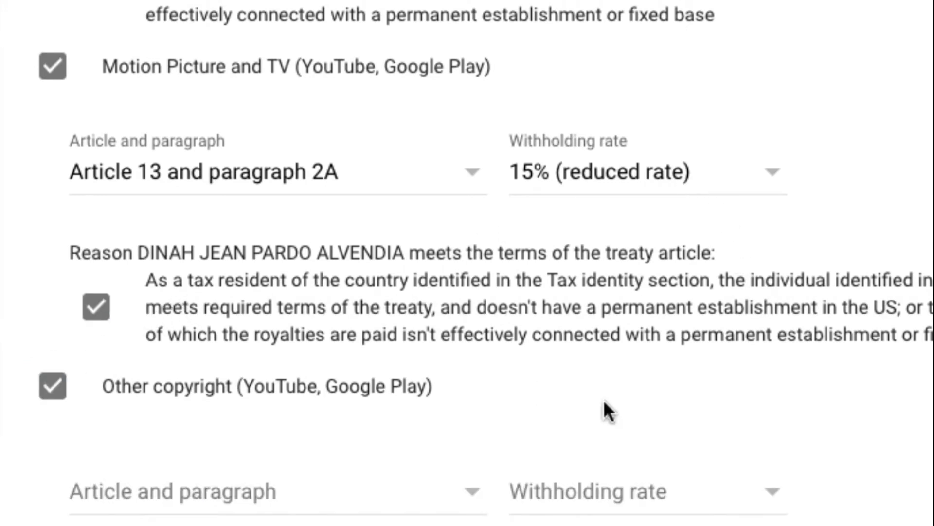
scroll(576, 425, down, 5)
click(387, 250)
click(281, 296)
click(672, 247)
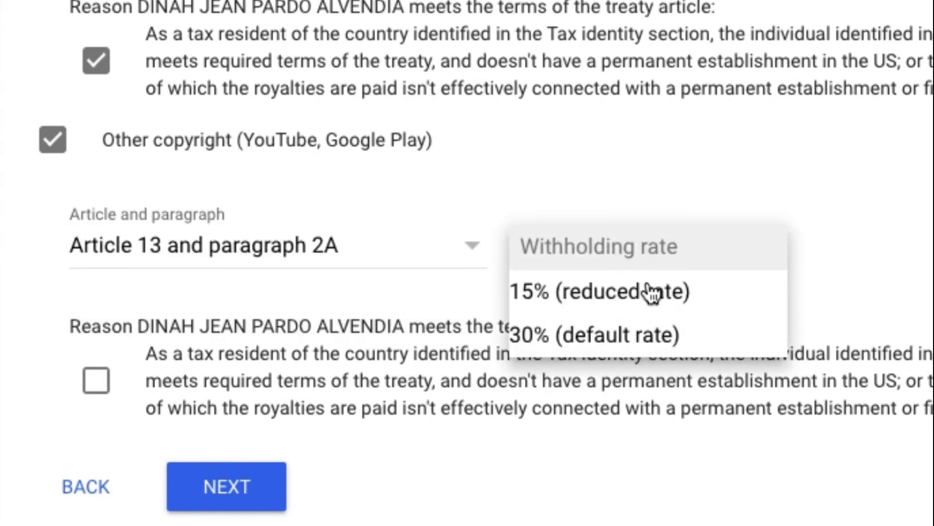
click(632, 301)
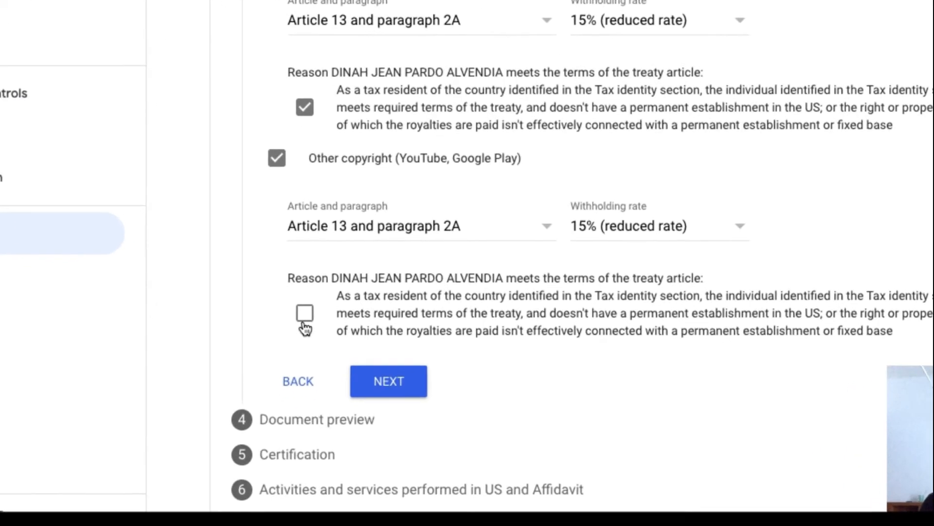
click(96, 376)
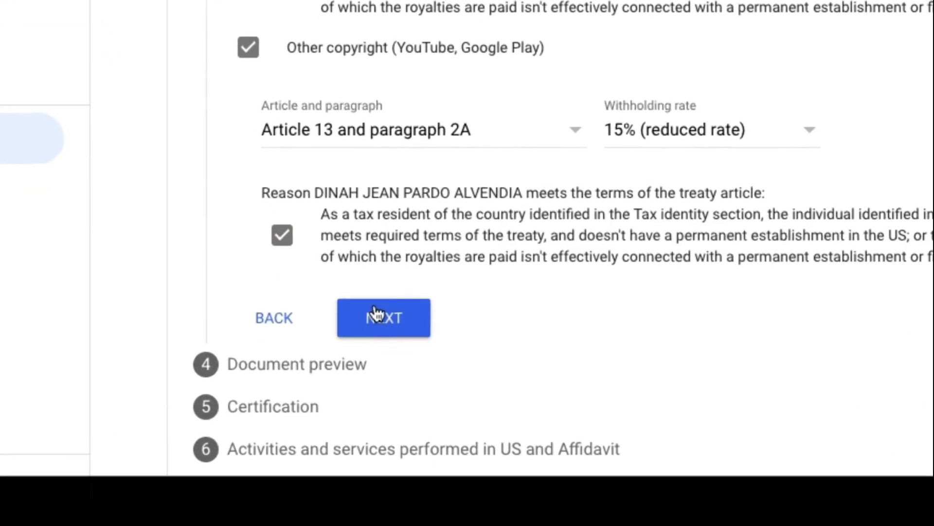
Confirm the four generated W-8BEN PDFs were reviewed and proceed to Certification.
click(387, 321)
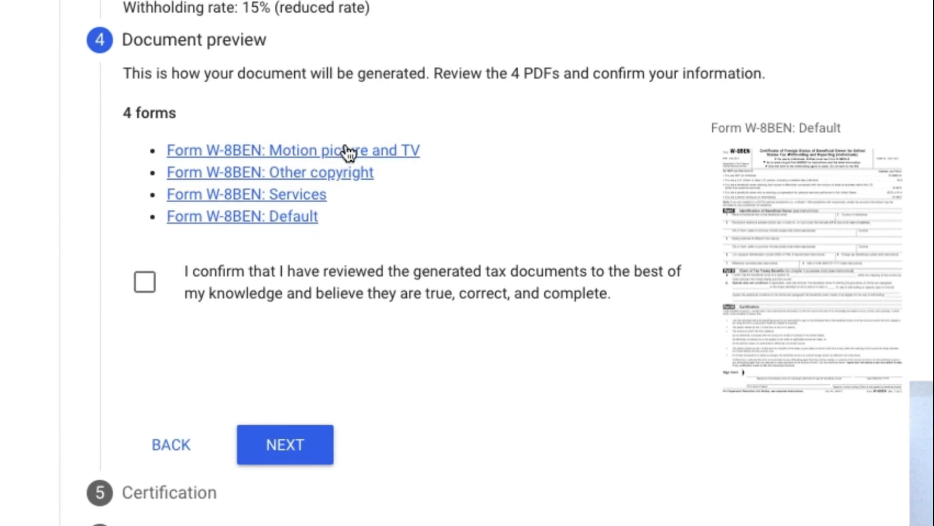
click(145, 287)
click(316, 444)
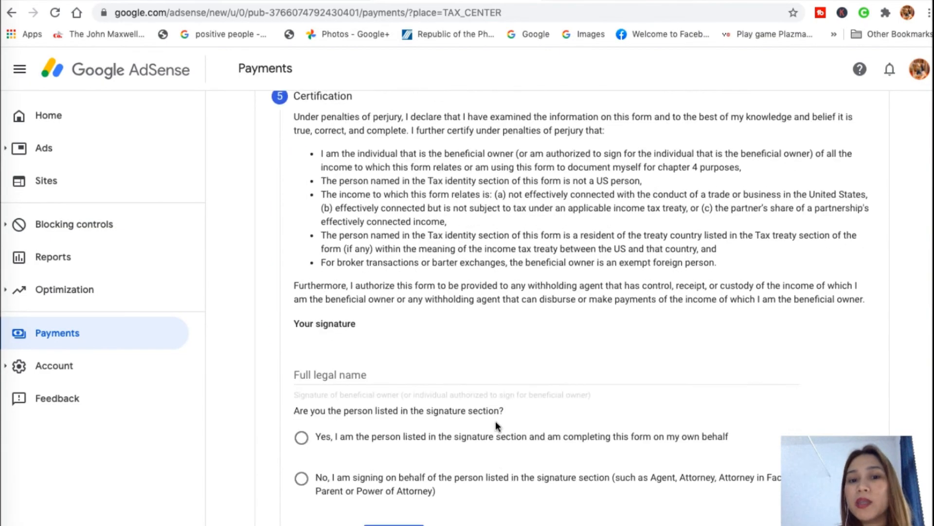
Sign with the full legal name, choose signing on own behalf, and submit the certification.
scroll(495, 421, down, 2)
click(312, 397)
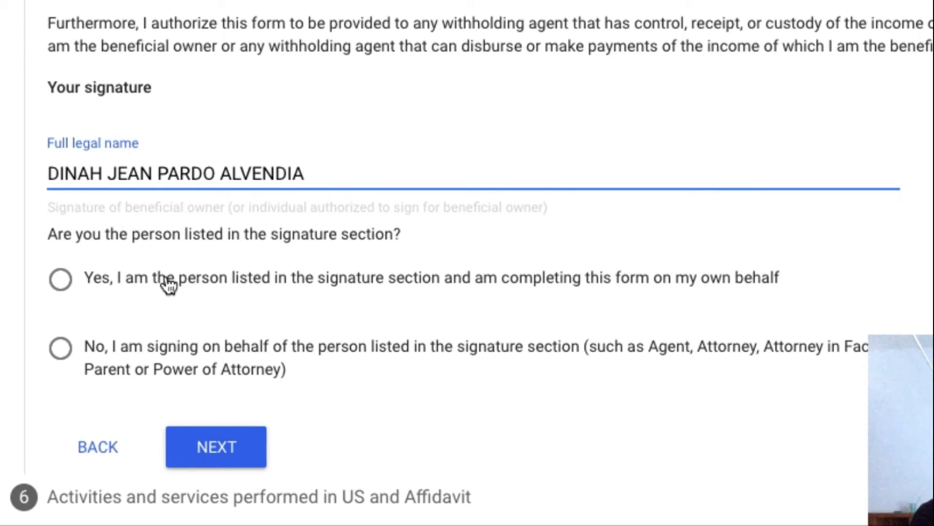
click(61, 282)
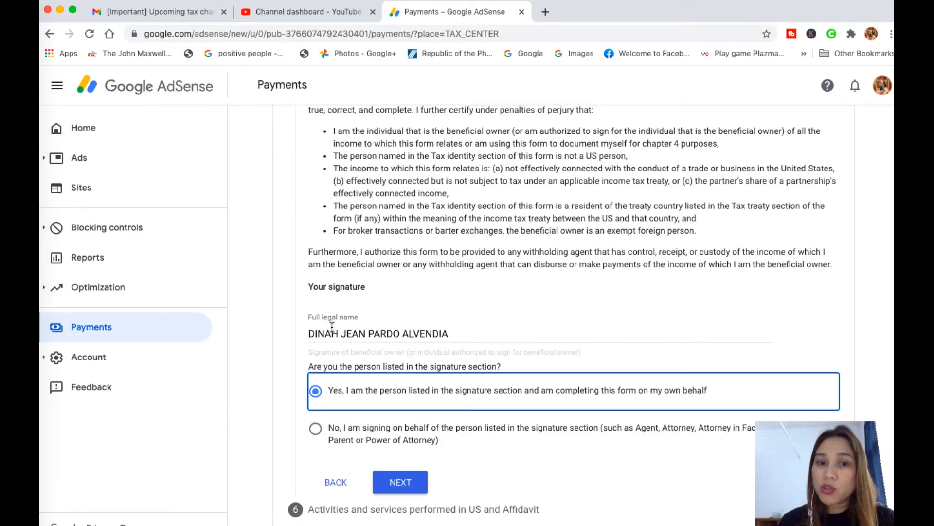
click(343, 331)
key(super+a)
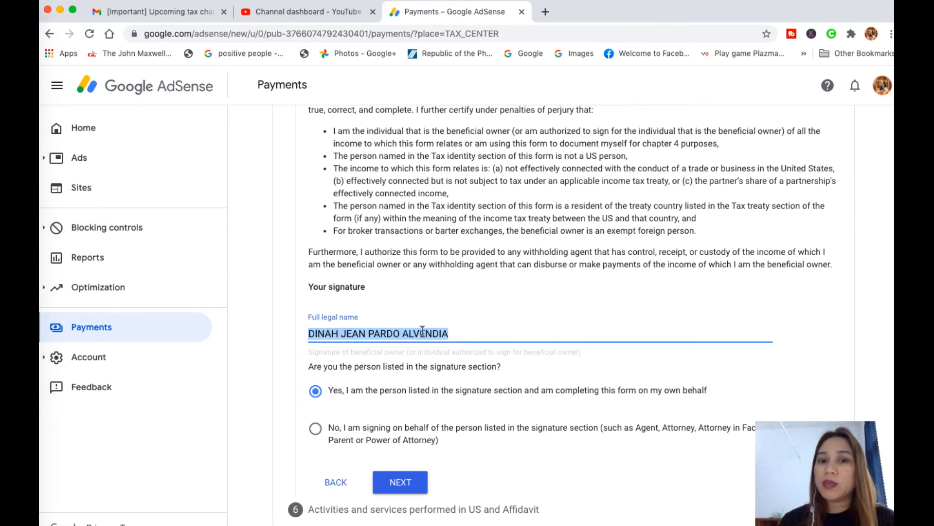
click(456, 336)
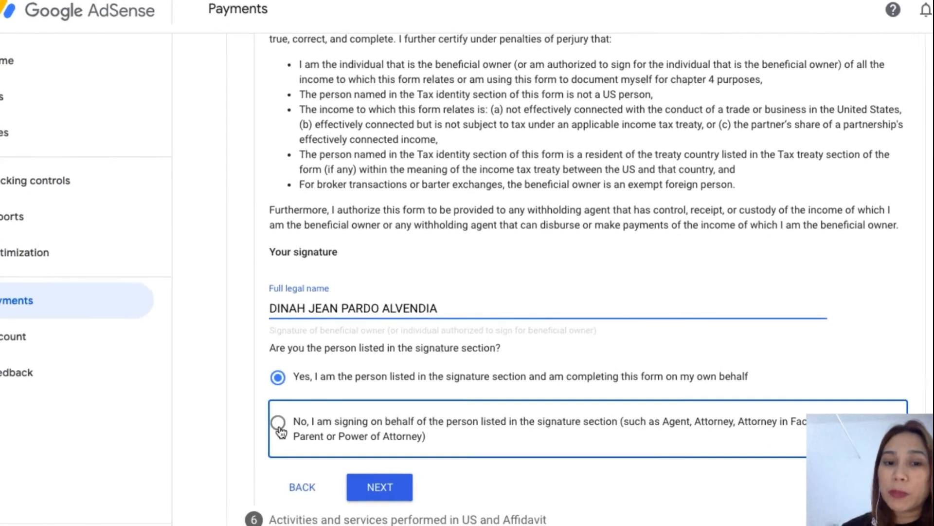
click(278, 422)
click(307, 496)
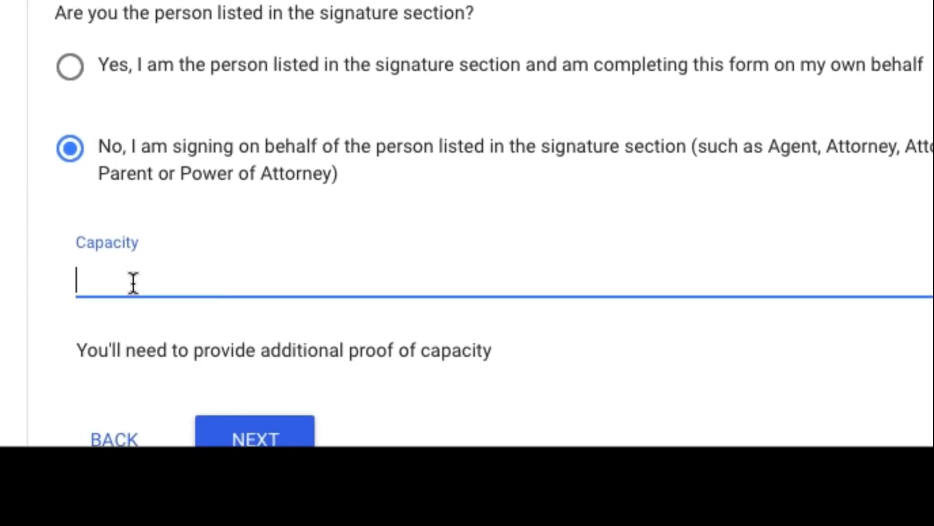
scroll(116, 286, down, 2)
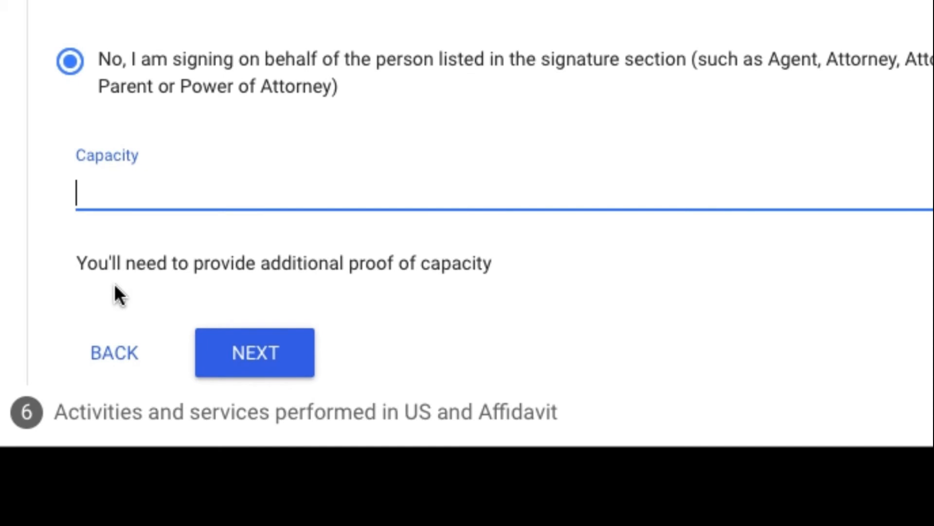
click(141, 152)
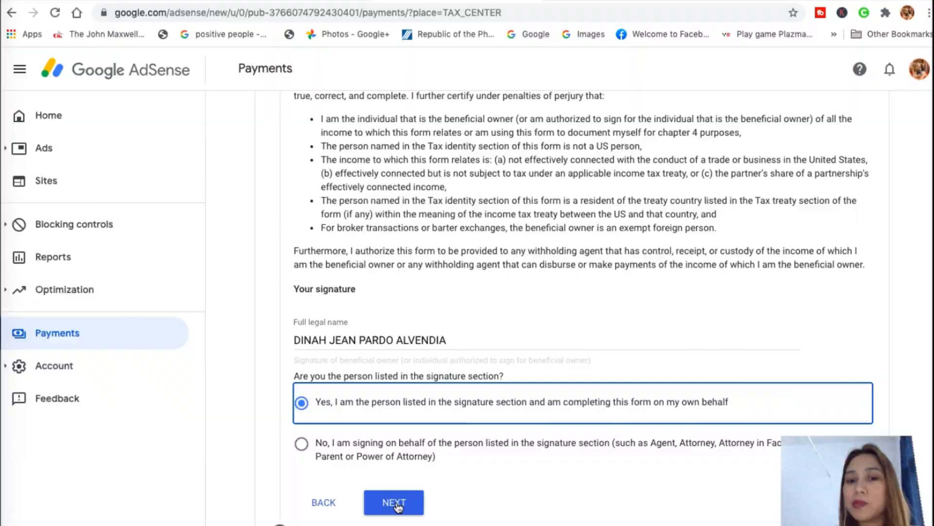
click(401, 482)
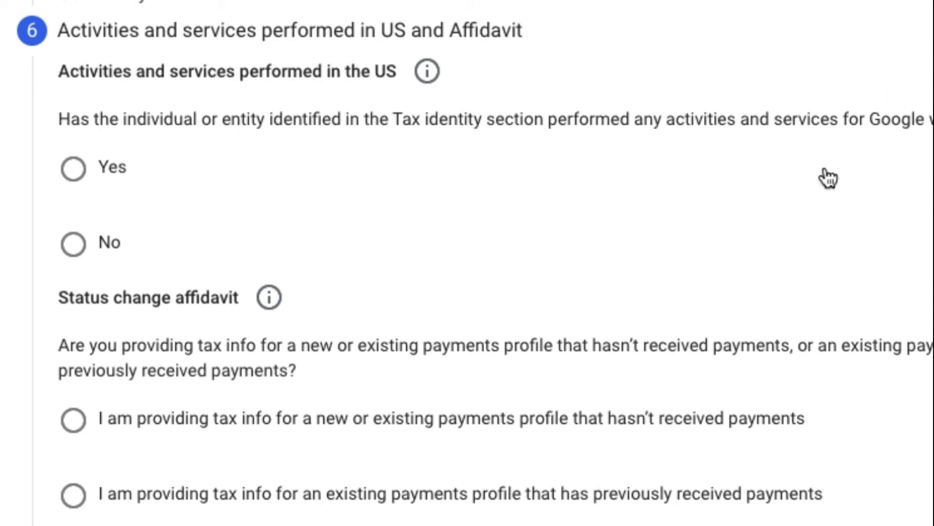
Answer No to US activities and certify all services are performed outside the US.
click(74, 243)
scroll(472, 341, down, 1)
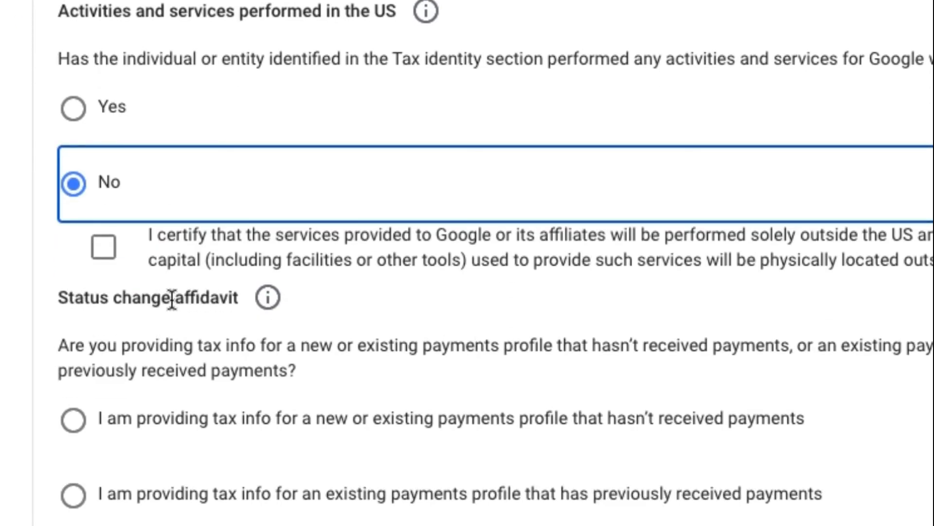
click(104, 250)
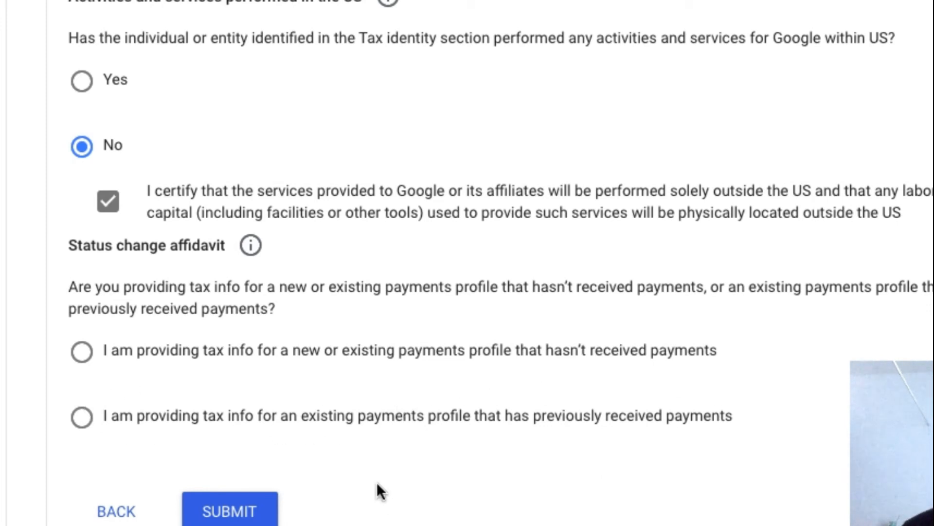
Declare an existing paid profile with unchanged status, accept the perjury statement, and submit.
click(83, 419)
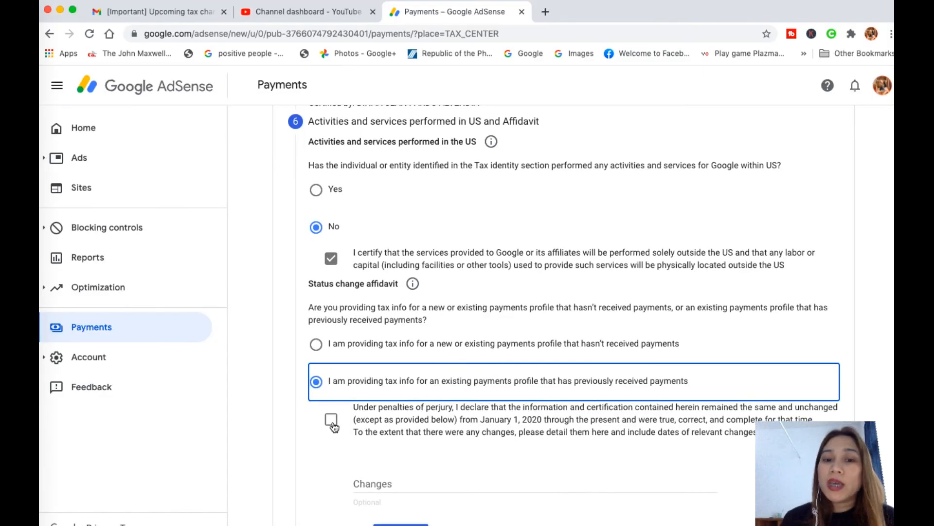
click(331, 420)
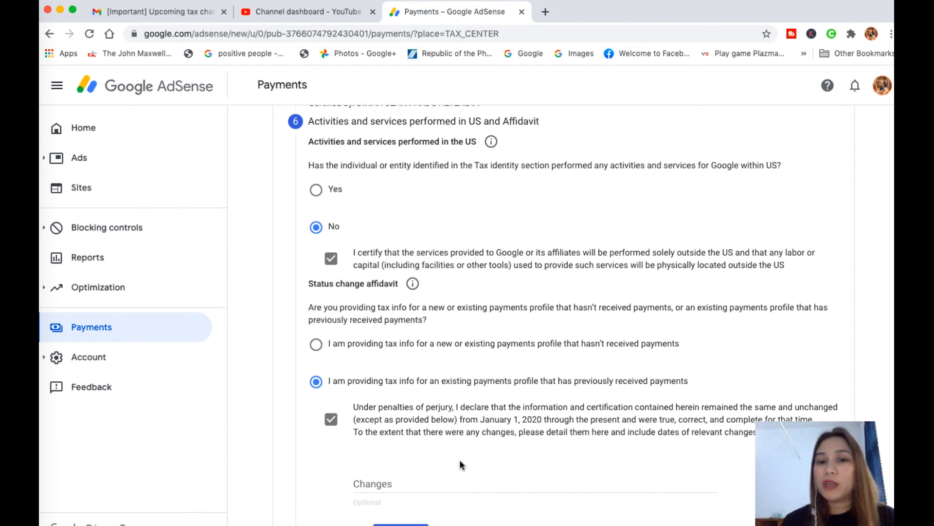
scroll(460, 461, down, 1)
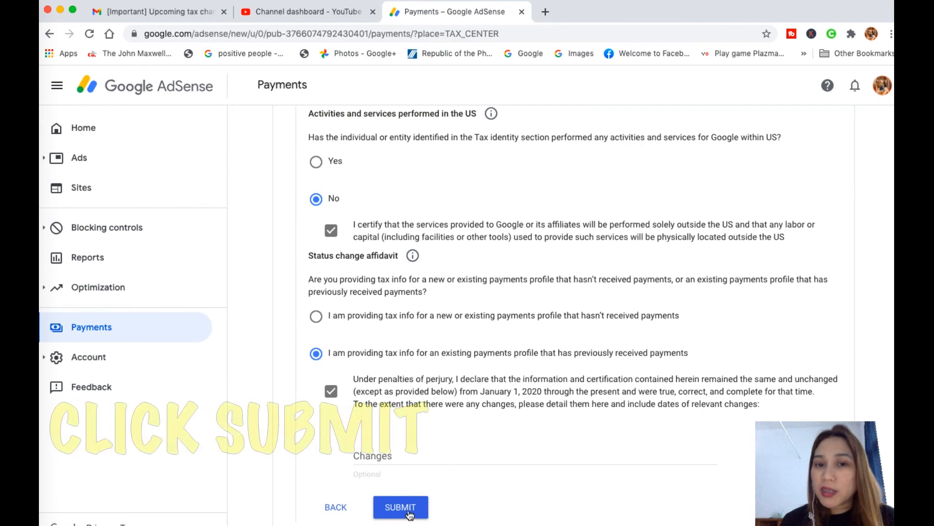
scroll(427, 313, up, 3)
scroll(431, 277, down, 3)
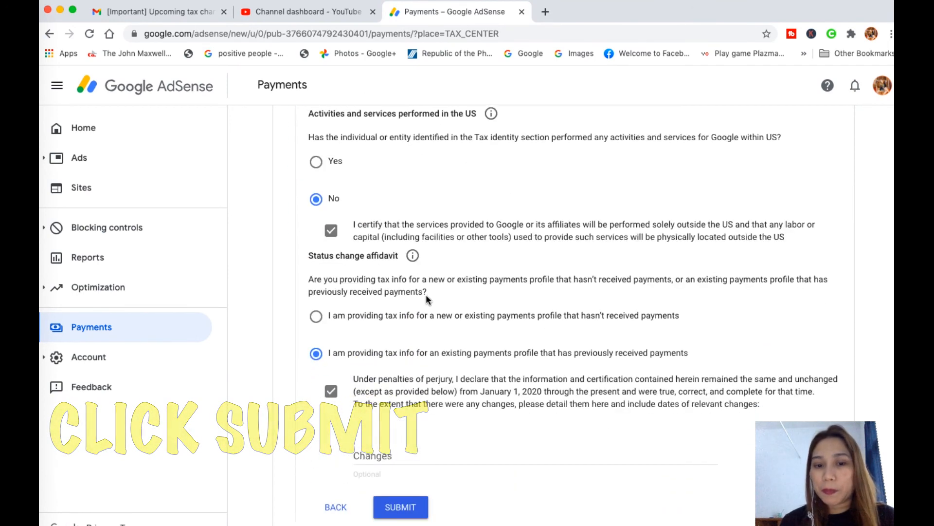
click(403, 511)
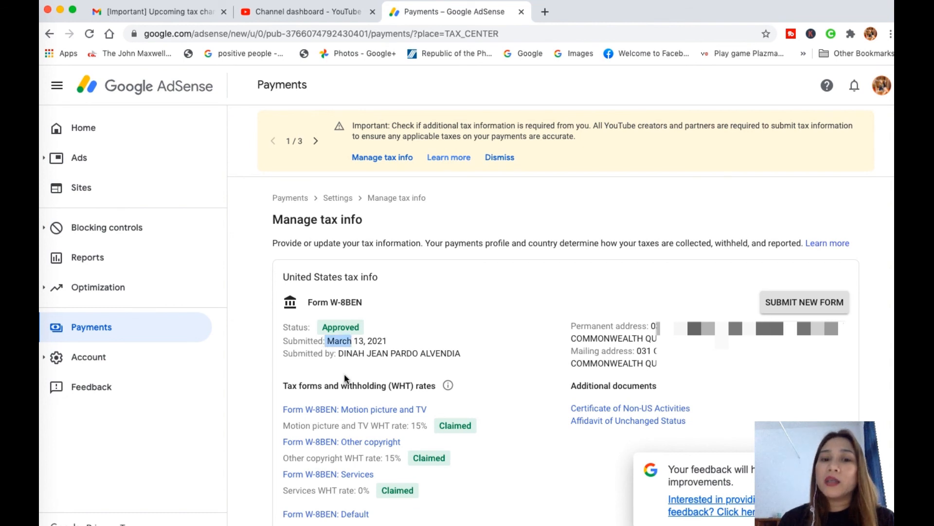
Highlight the submitter's name on the approved W-8BEN entry dated March 13, 2021.
drag(339, 353, 456, 356)
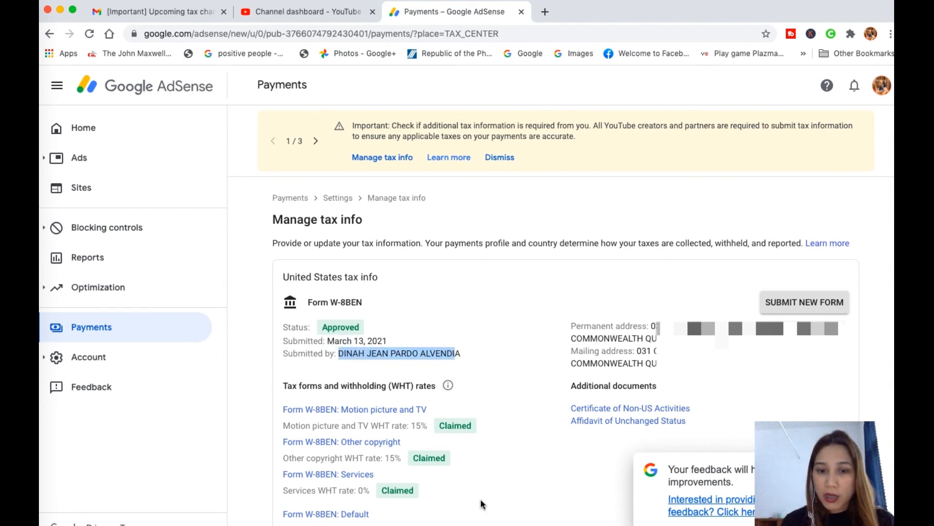